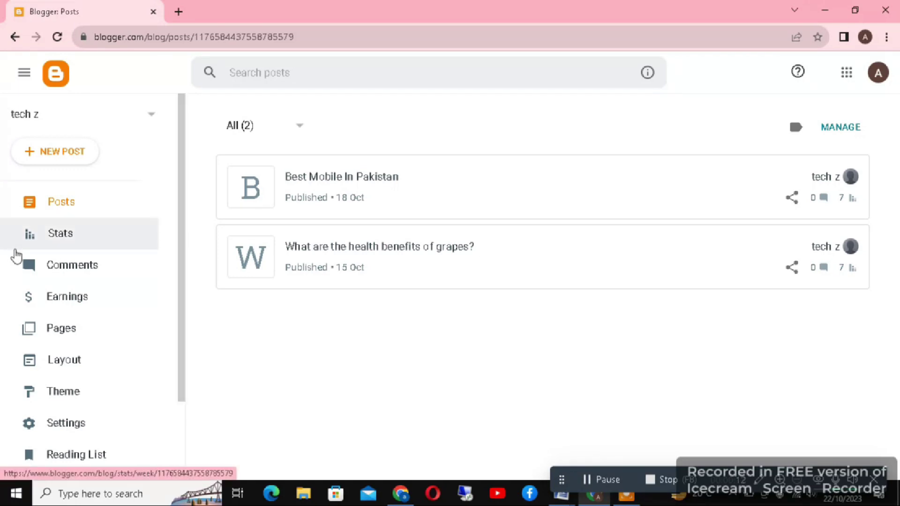
# View the published blog to examine its navigation menu, and return to the Blogger dashboard
pyautogui.scroll(-3, 51, 300)
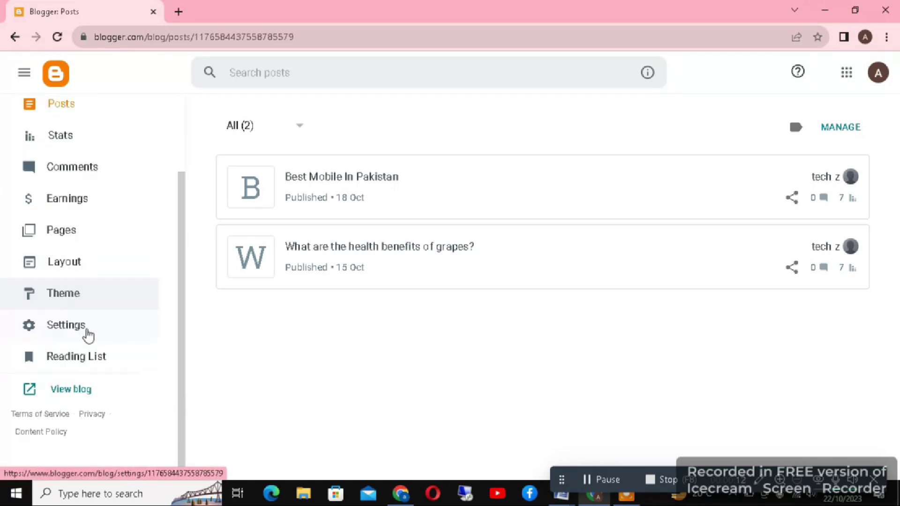
pyautogui.click(71, 390)
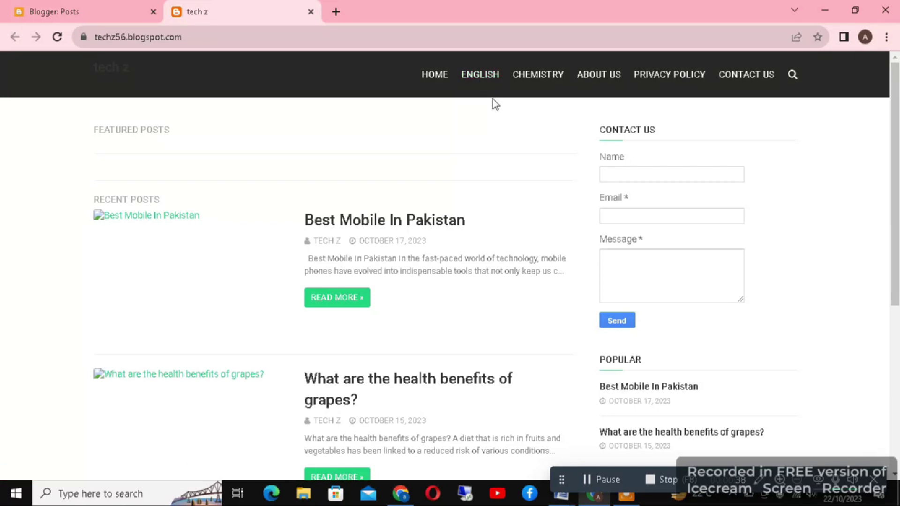
pyautogui.click(108, 2)
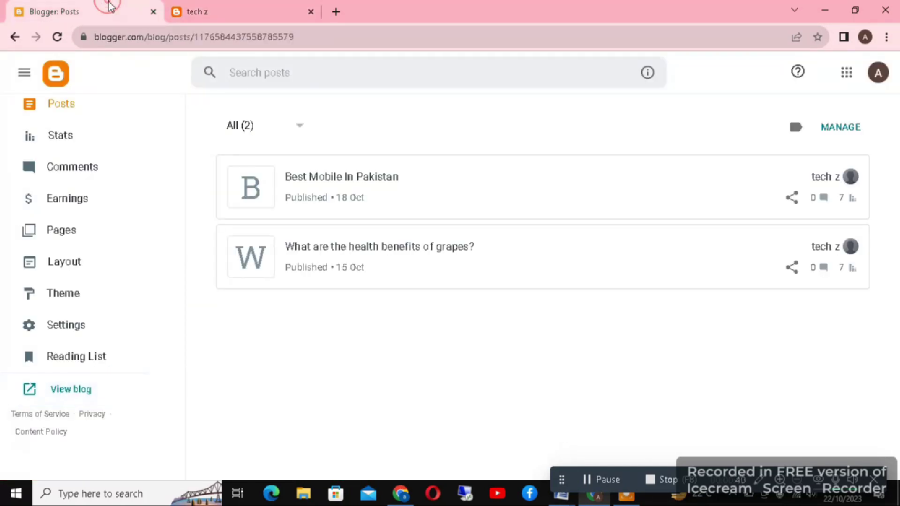
# Open the Main Menu gadget for editing in the blog's layout
pyautogui.scroll(2, 123, 166)
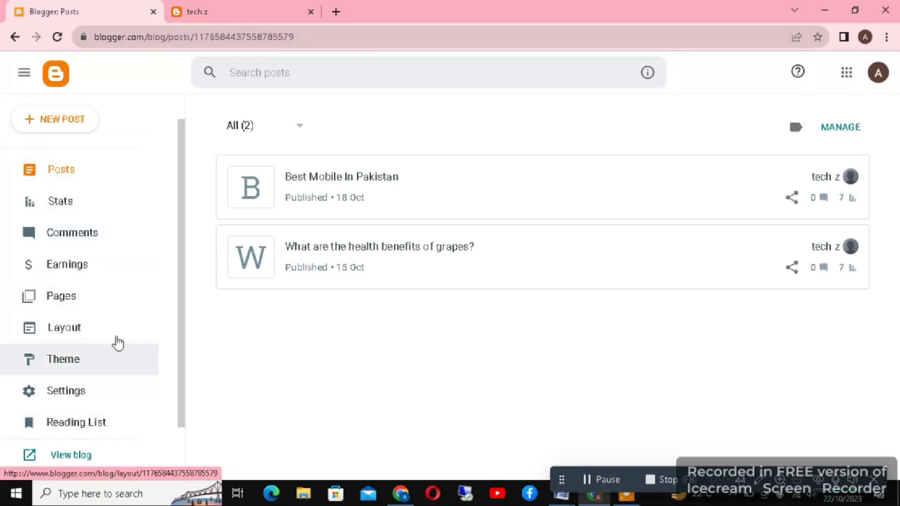
pyautogui.click(98, 328)
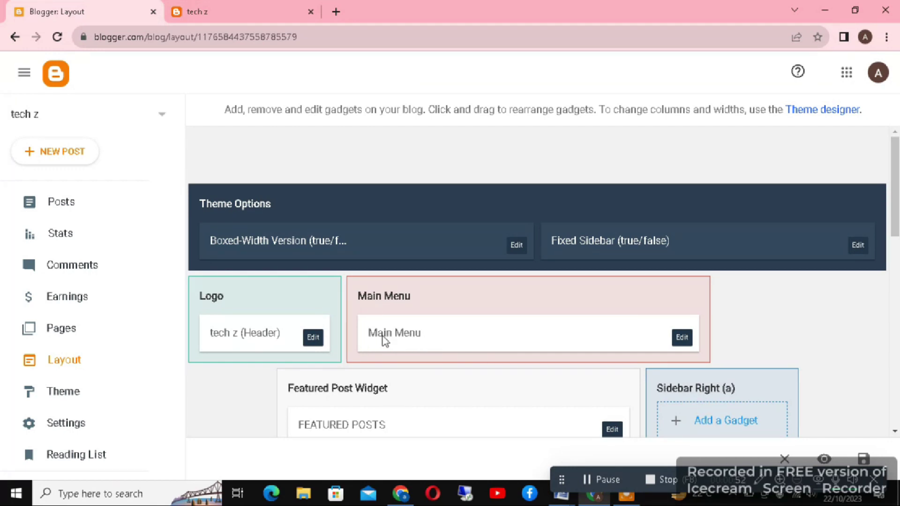
pyautogui.click(685, 338)
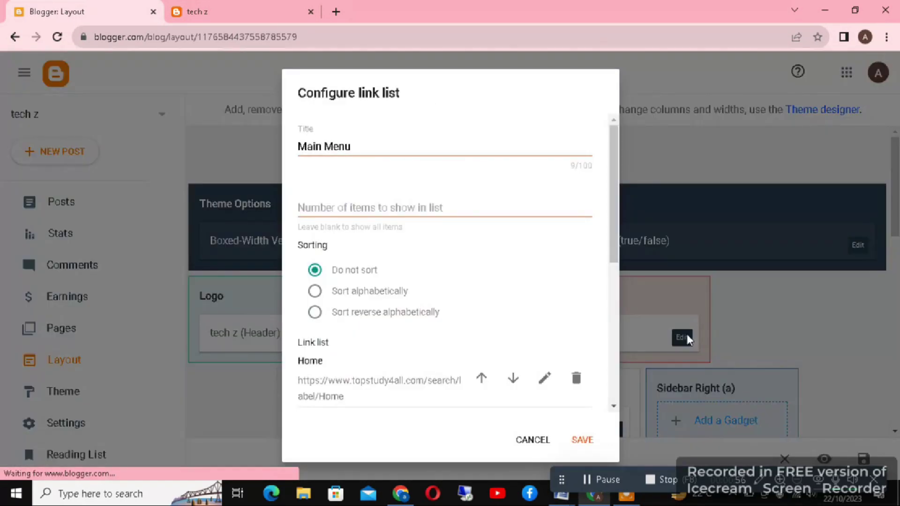
# Compare the entries in the Main Menu link list with the navigation tabs on the published blog
pyautogui.scroll(-1, 546, 253)
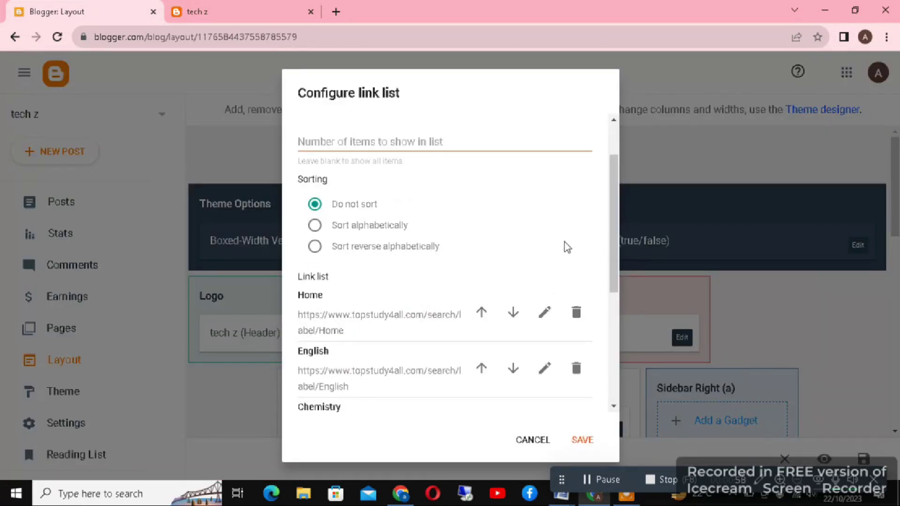
pyautogui.moveTo(612, 262); pyautogui.dragTo(614, 335)
pyautogui.click(197, 12)
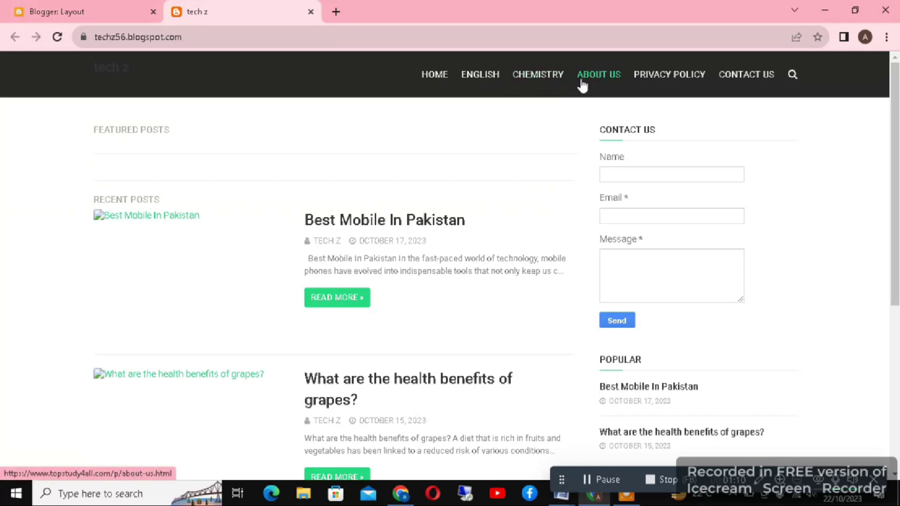
pyautogui.click(114, 6)
# Add a new item to the end of the Main Menu link list with the site name Mathematics
pyautogui.scroll(-2, 500, 240)
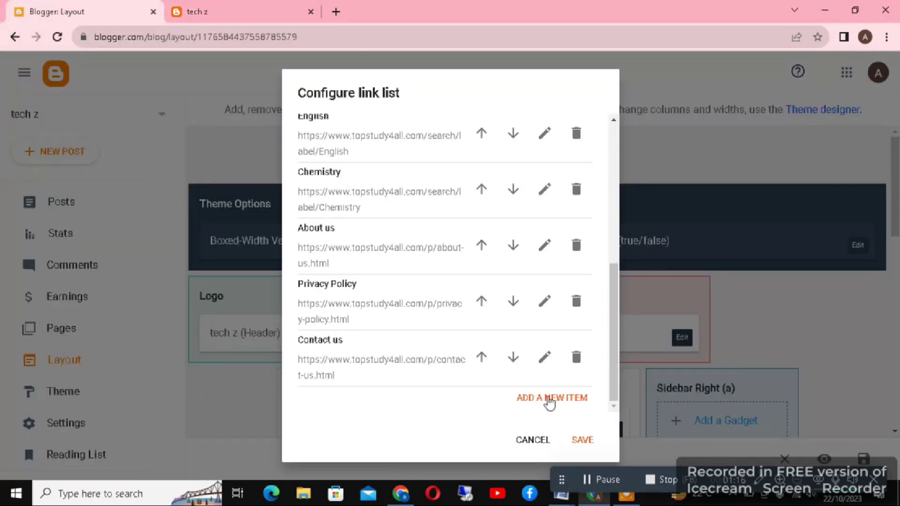
pyautogui.click(552, 405)
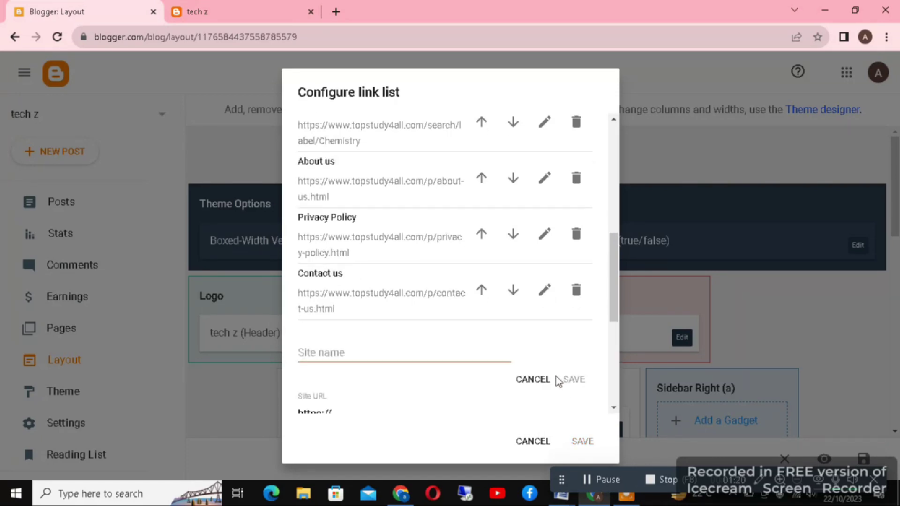
pyautogui.scroll(-3, 556, 376)
pyautogui.scroll(1, 556, 376)
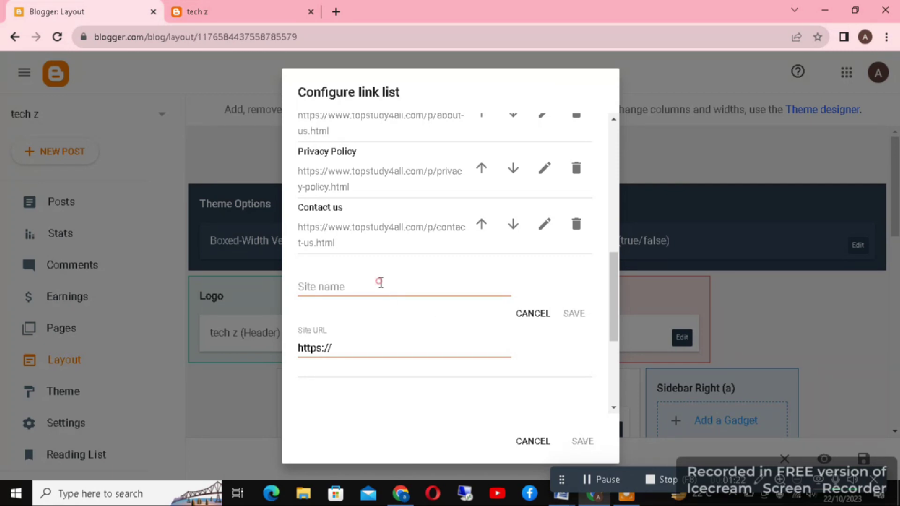
pyautogui.click(380, 282)
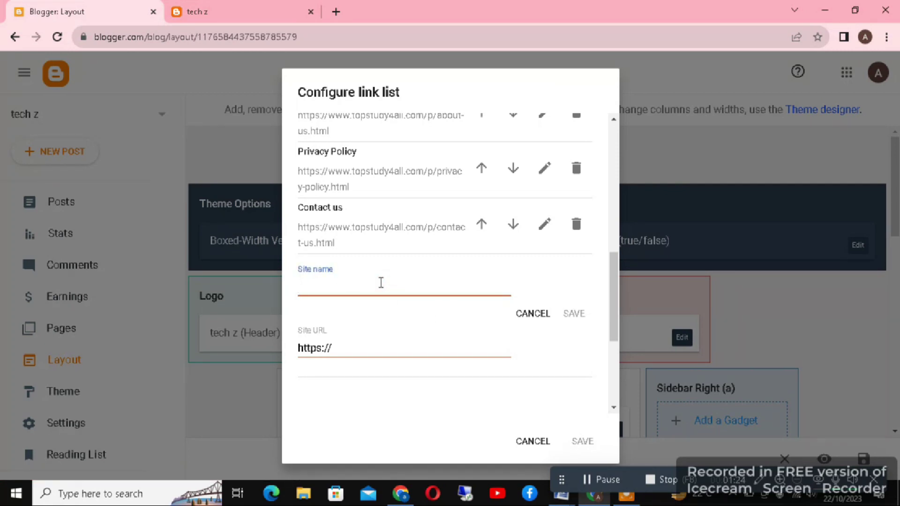
pyautogui.write('m')
pyautogui.press('BackSpace')
pyautogui.write('Mathem')
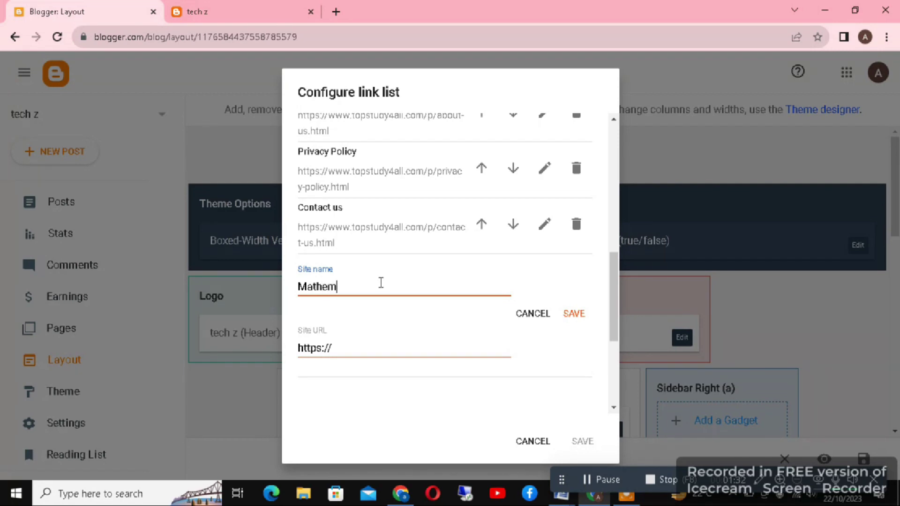
pyautogui.write('atics')
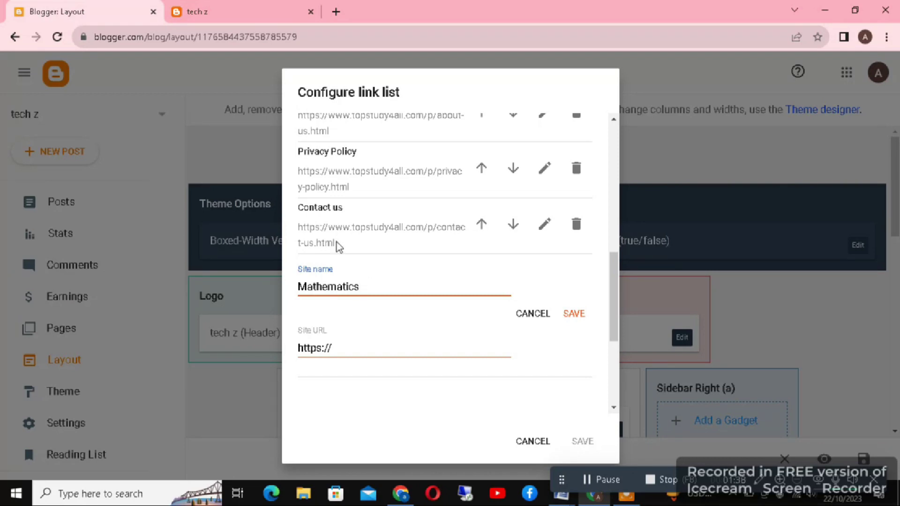
pyautogui.moveTo(371, 283); pyautogui.dragTo(294, 286)
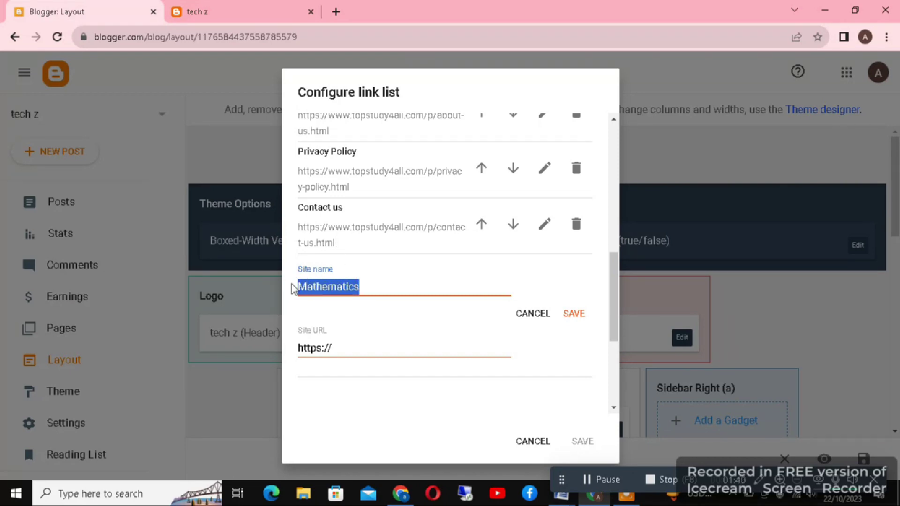
pyautogui.click(377, 287)
pyautogui.moveTo(376, 287); pyautogui.dragTo(305, 284)
pyautogui.click(383, 284)
pyautogui.click(363, 347)
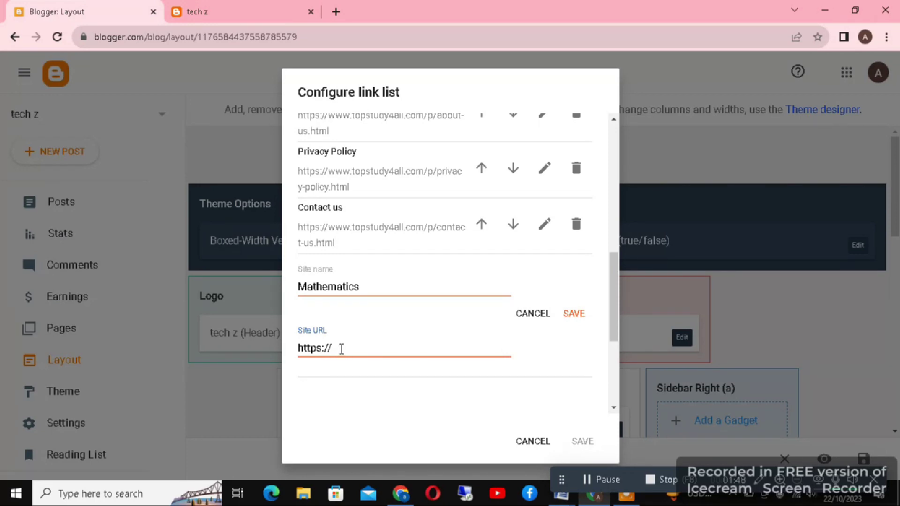
pyautogui.click(343, 349)
pyautogui.click(345, 349)
# Switch to Document2 in Microsoft Word and examine each part of the label URL pattern: website name, search, label and tab name
pyautogui.moveTo(563, 496)
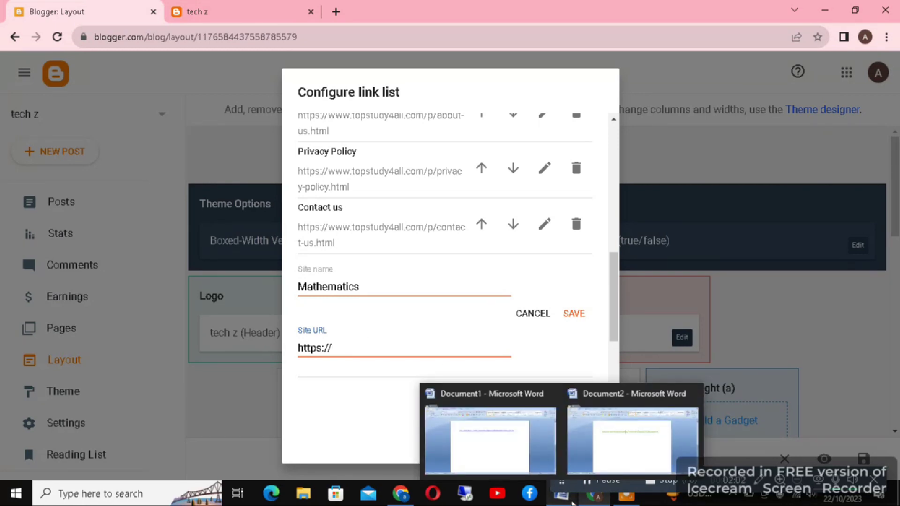
pyautogui.click(630, 436)
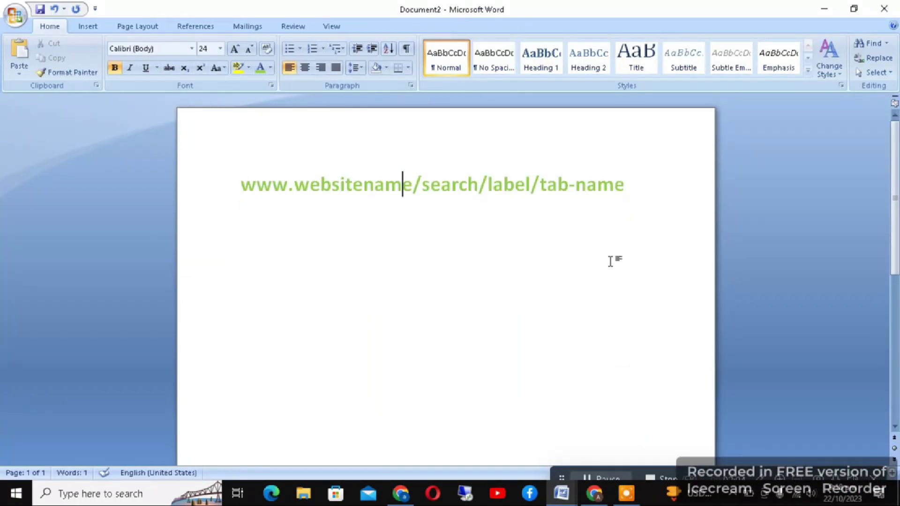
pyautogui.moveTo(416, 183); pyautogui.dragTo(250, 186)
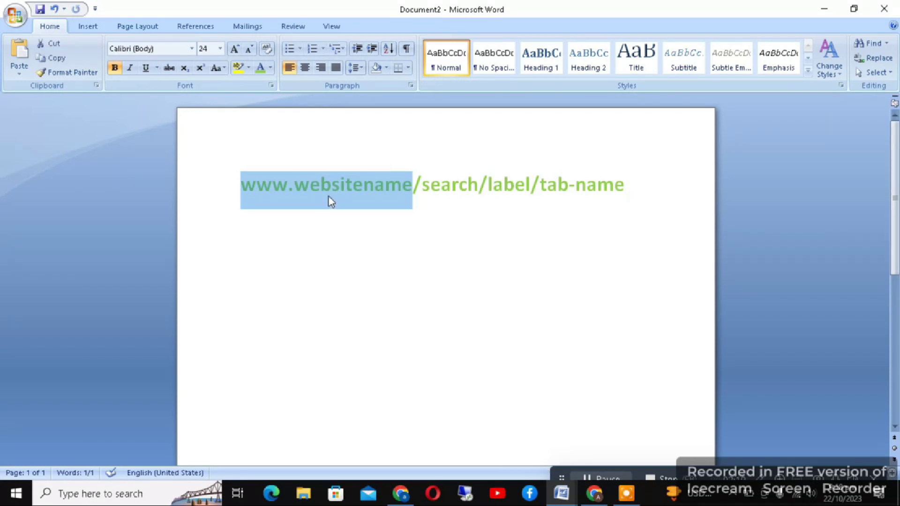
pyautogui.click(421, 184)
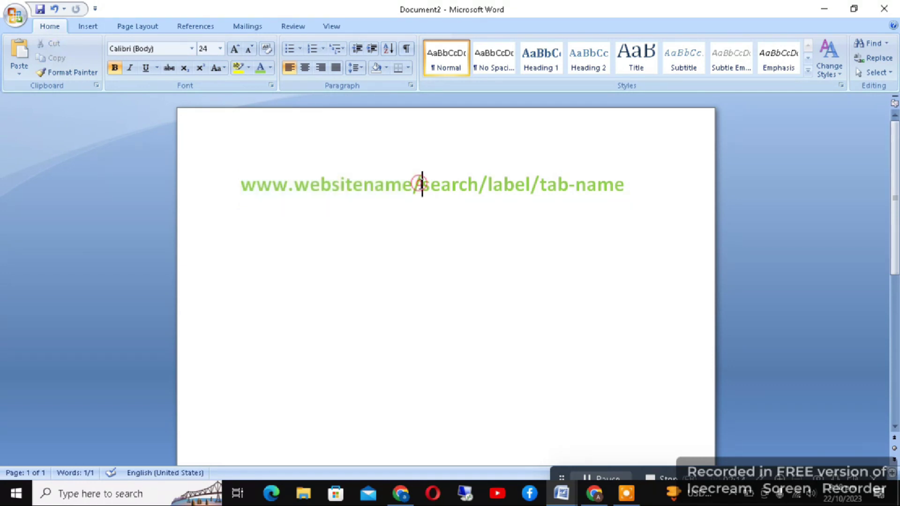
pyautogui.doubleClick(467, 185)
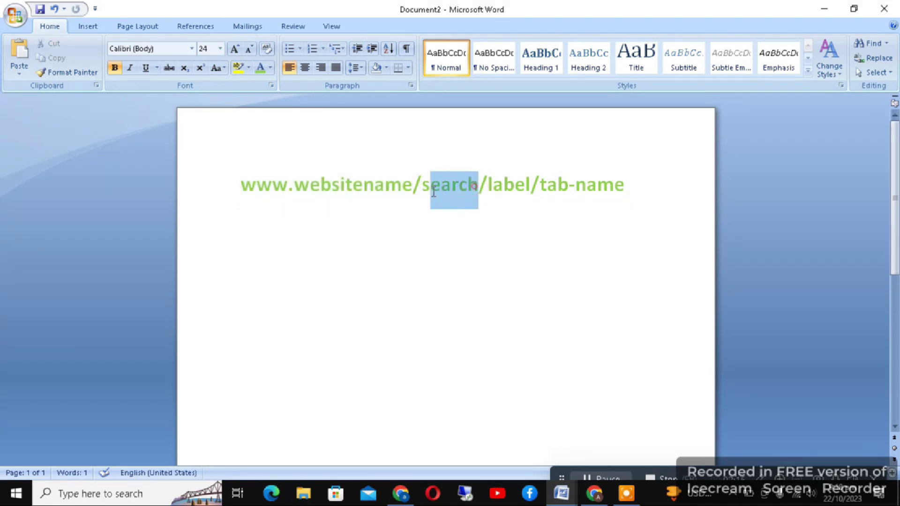
pyautogui.click(496, 202)
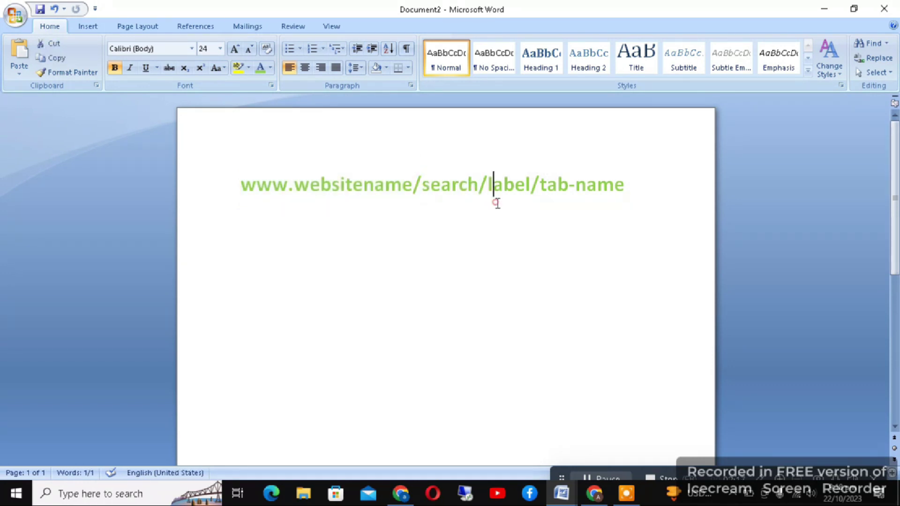
pyautogui.click(529, 185)
pyautogui.doubleClick(530, 185)
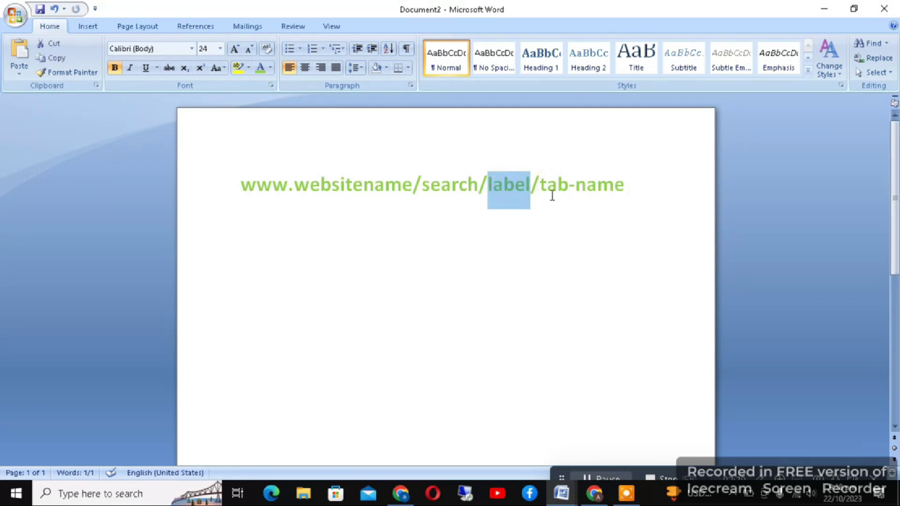
pyautogui.click(624, 185)
pyautogui.moveTo(624, 185); pyautogui.dragTo(528, 197)
pyautogui.click(634, 230)
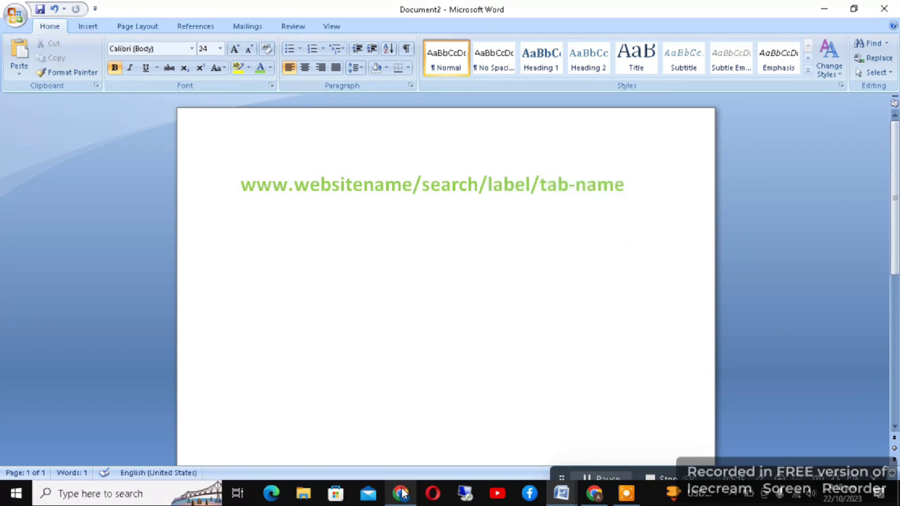
pyautogui.moveTo(402, 493)
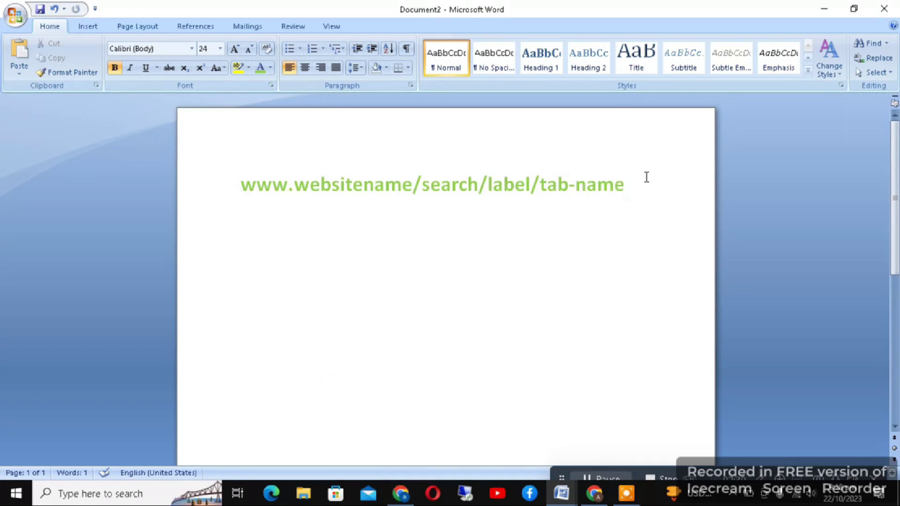
pyautogui.press('Return')
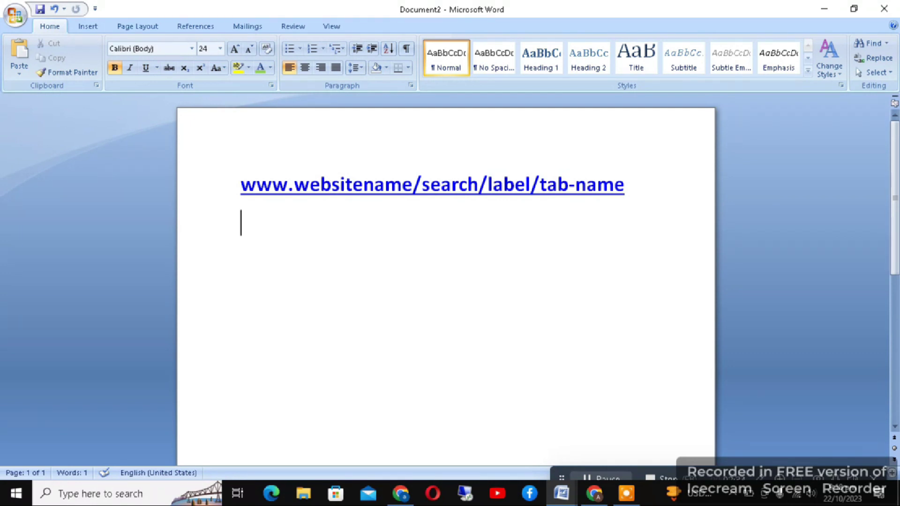
pyautogui.write('www')
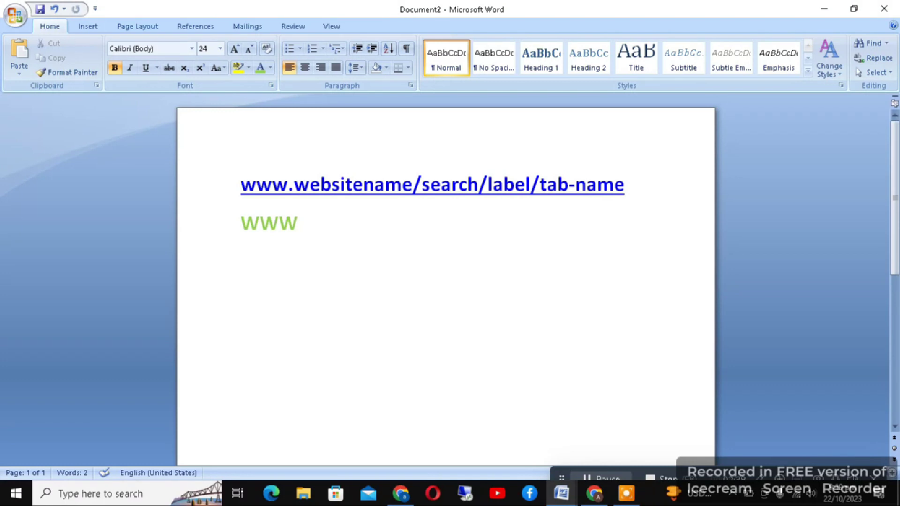
pyautogui.press('BackSpace')
pyautogui.press('BackSpace')
pyautogui.press('BackSpace')
pyautogui.write('www.che')
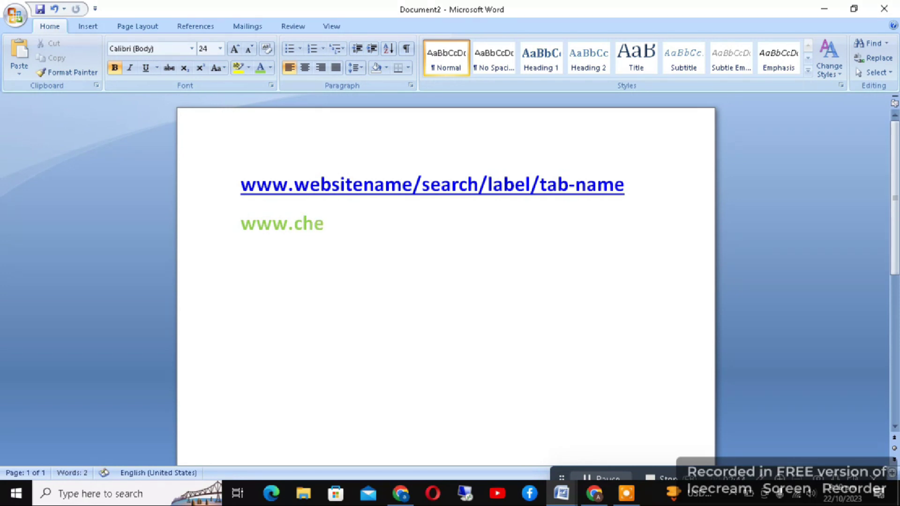
pyautogui.write('ggs')
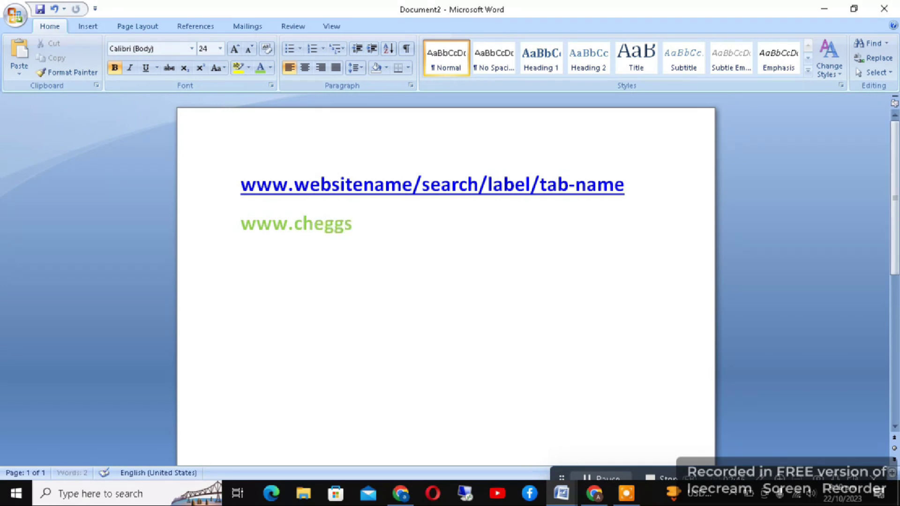
pyautogui.write('un.con')
pyautogui.press('BackSpace')
pyautogui.write('m')
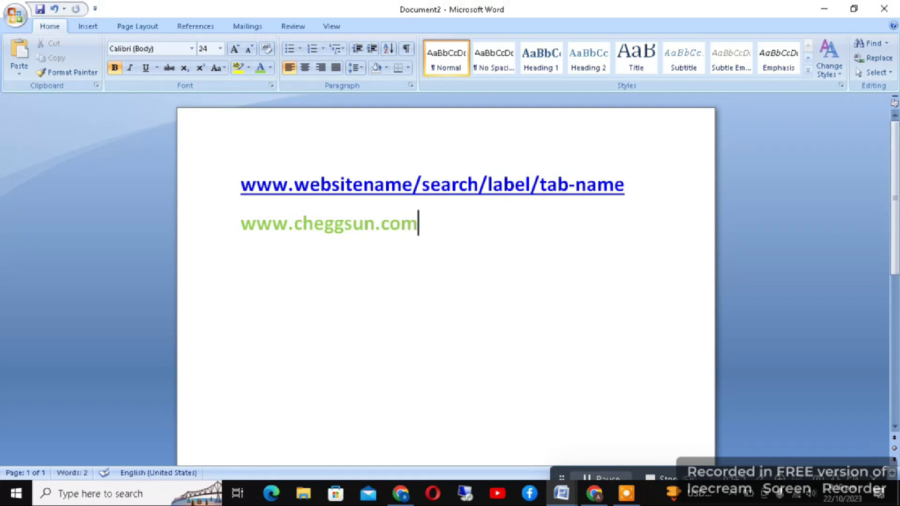
pyautogui.write('/search')
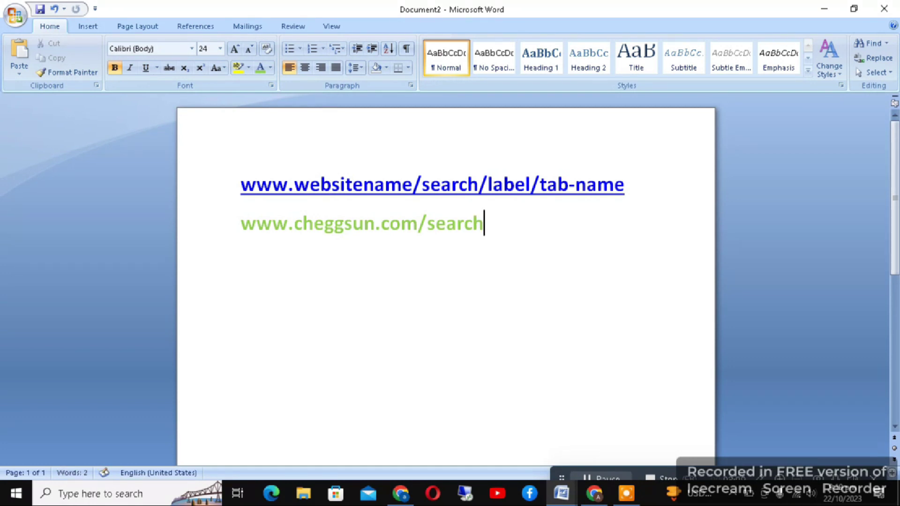
pyautogui.write('/lab')
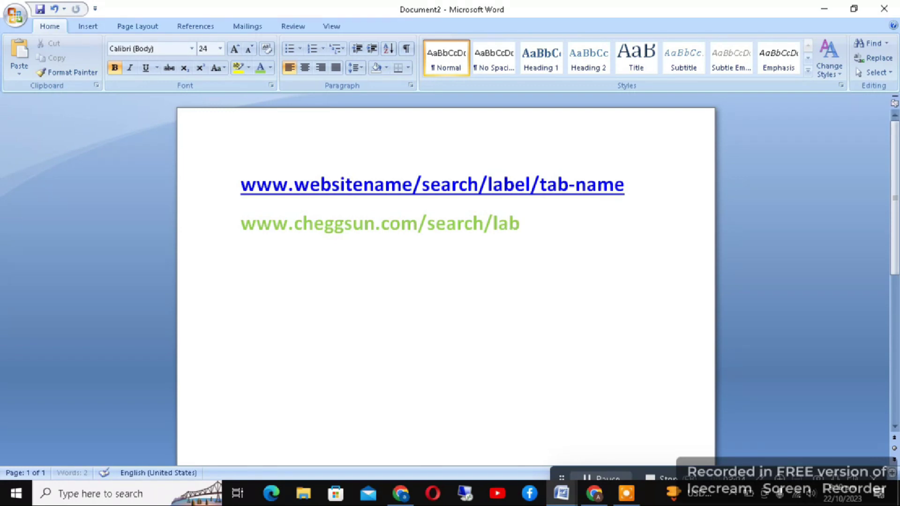
pyautogui.write('el/m')
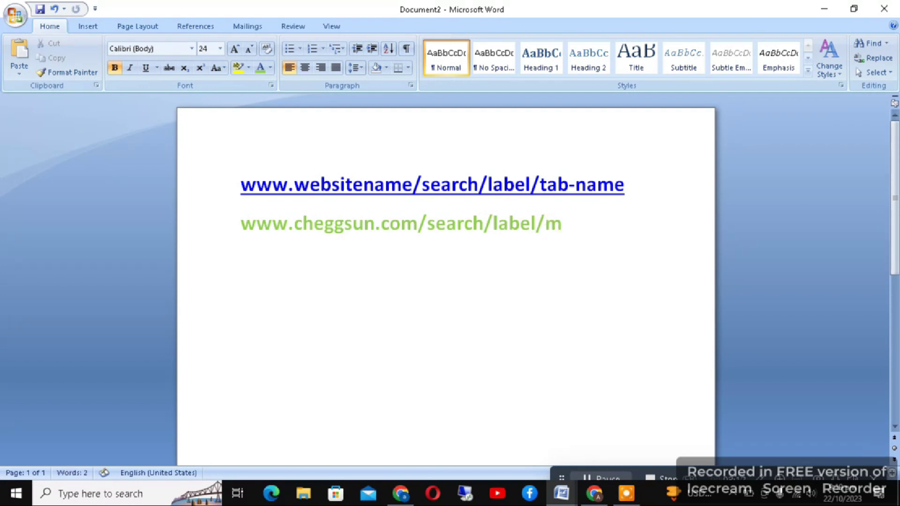
pyautogui.write('athematics')
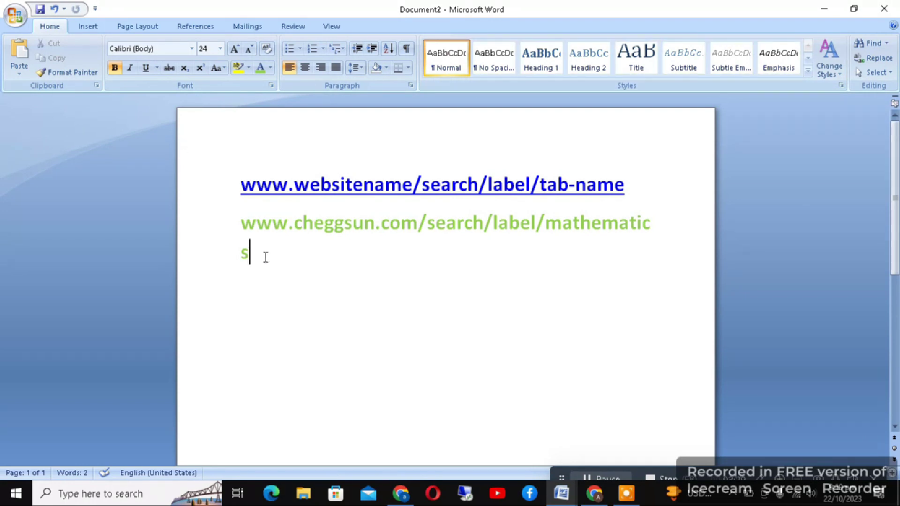
# Copy the example mathematics address from the Word document into the Mathematics item's Site URL in Blogger and save the item
pyautogui.moveTo(251, 250); pyautogui.dragTo(240, 233)
pyautogui.rightClick(301, 225)
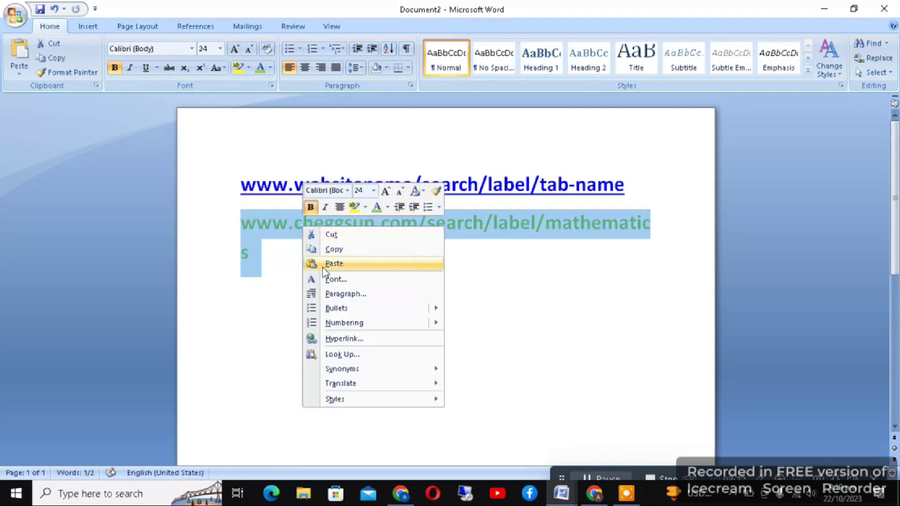
pyautogui.click(329, 250)
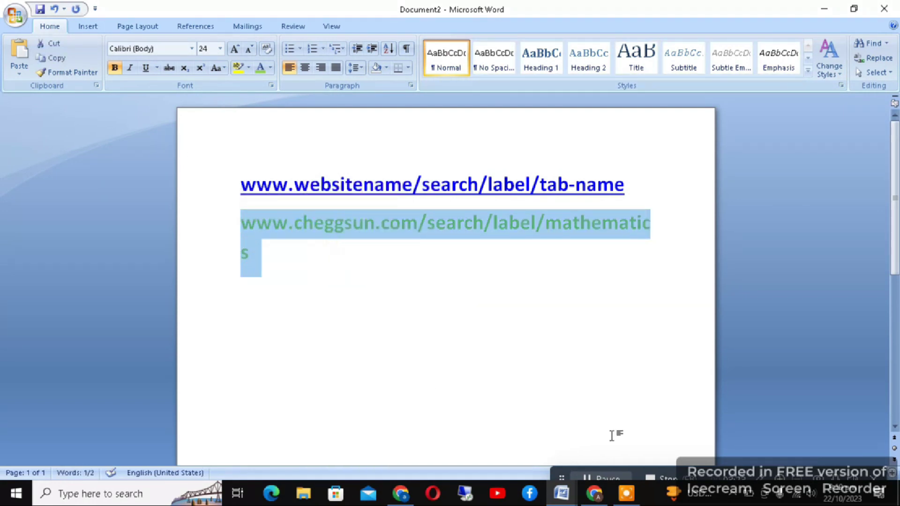
pyautogui.click(604, 492)
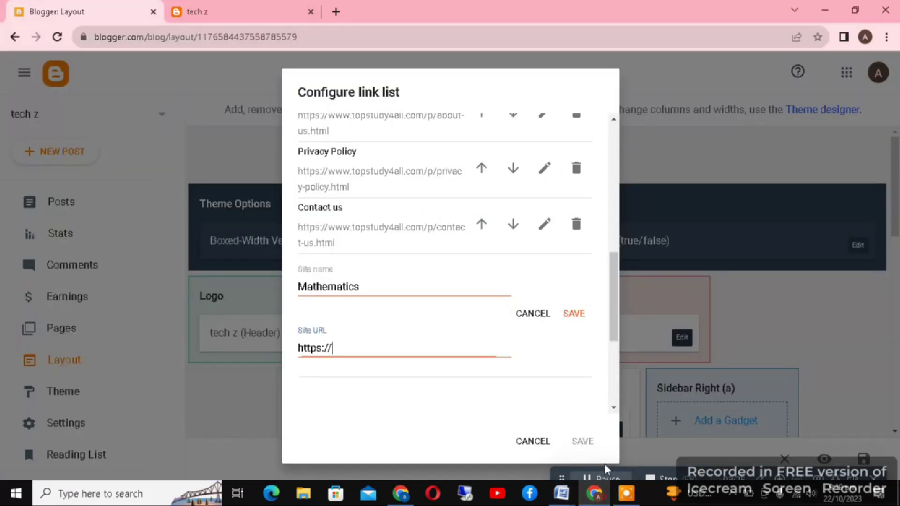
pyautogui.rightClick(421, 347)
pyautogui.click(452, 256)
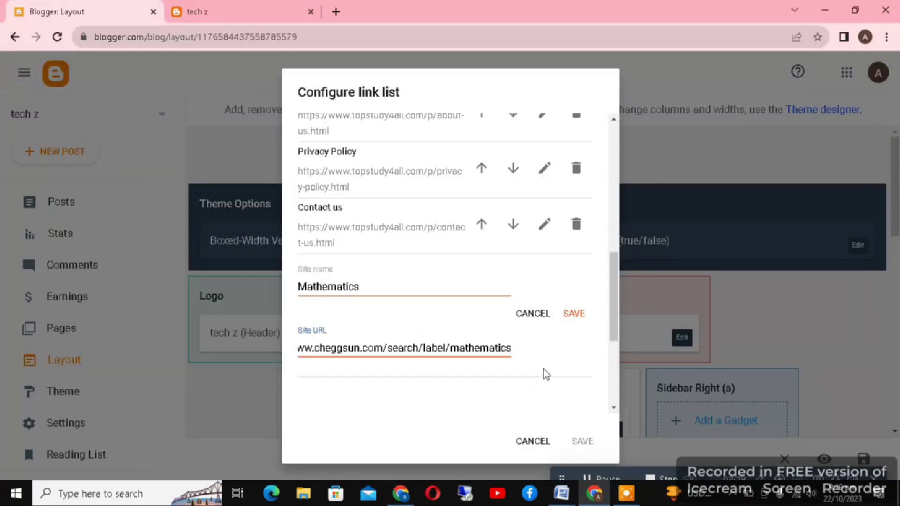
pyautogui.click(576, 314)
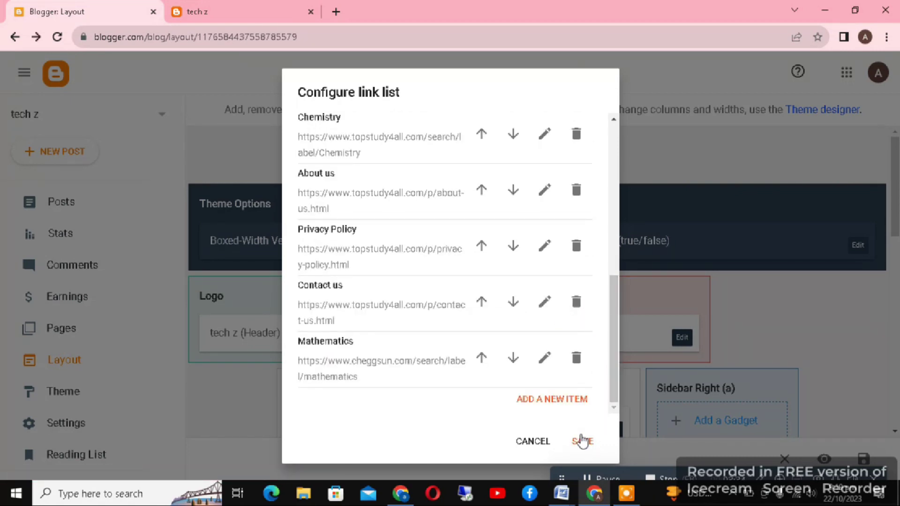
# Save the Main Menu link list and the layout, and reload the published tech z blog to check its navigation
pyautogui.click(588, 446)
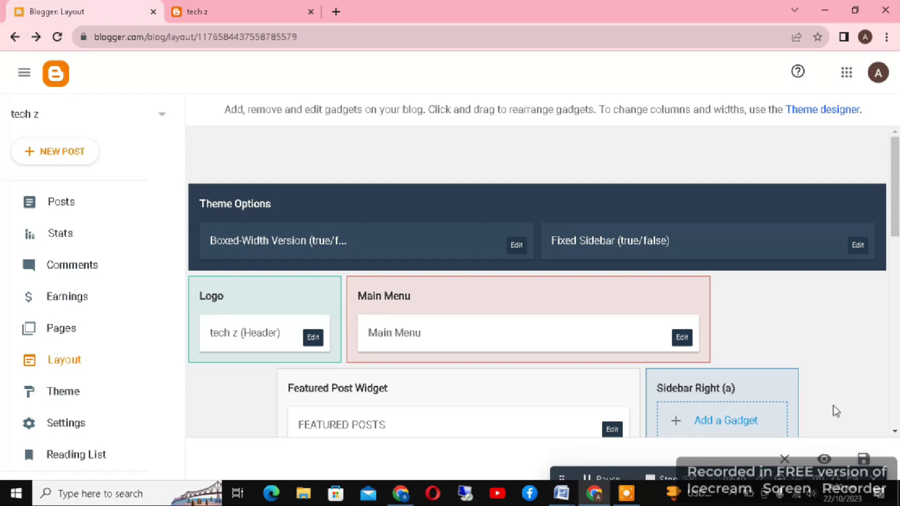
pyautogui.click(864, 459)
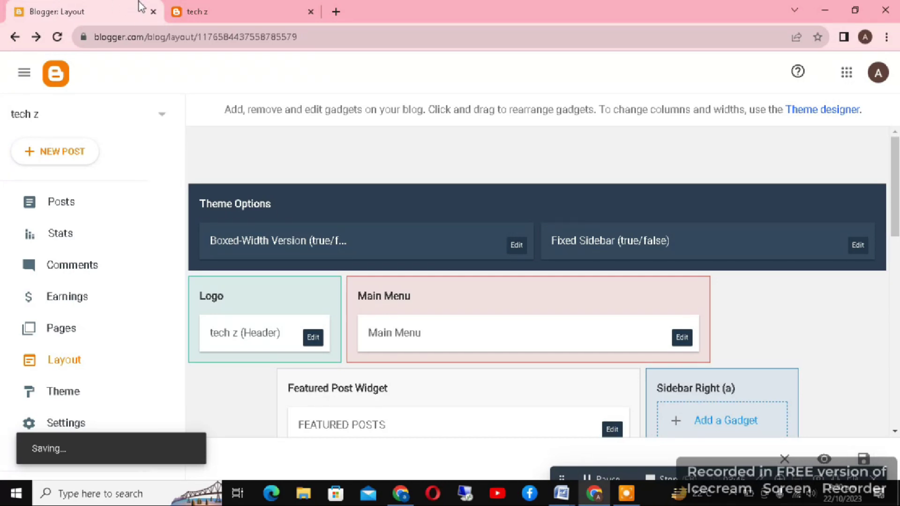
pyautogui.moveTo(205, 5)
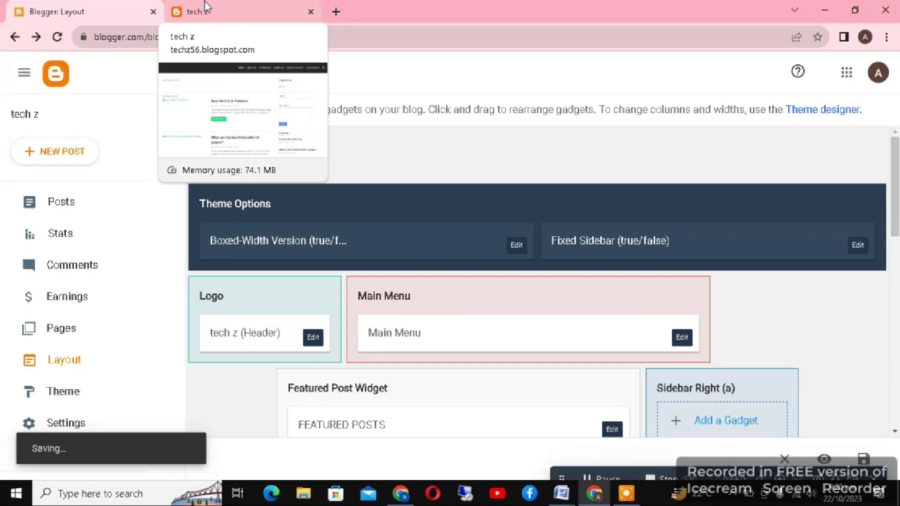
pyautogui.click(205, 1)
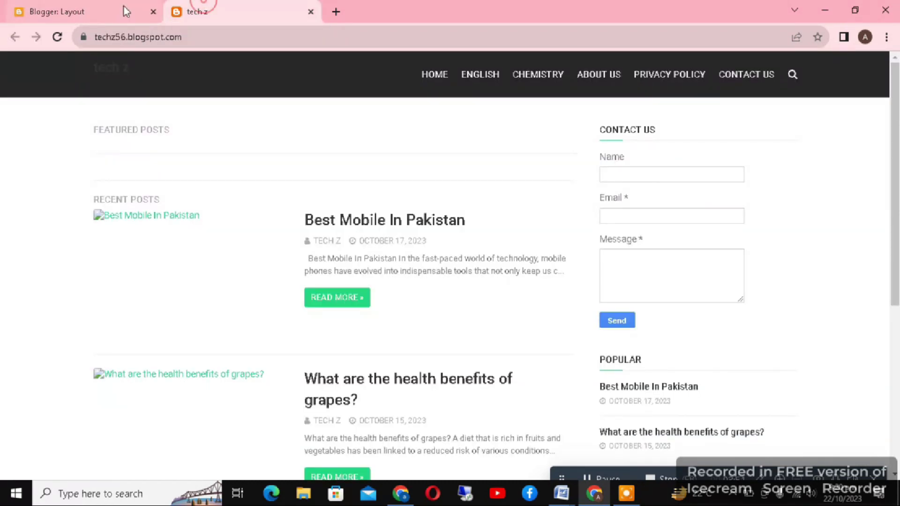
pyautogui.click(57, 36)
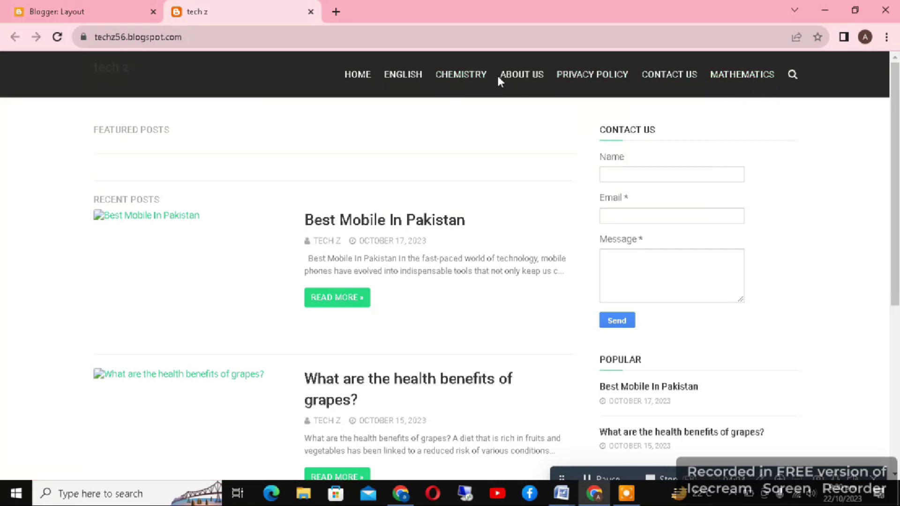
# In Blogger's Main Menu link list, move Mathematics up to directly below Chemistry and save the list
pyautogui.click(64, 11)
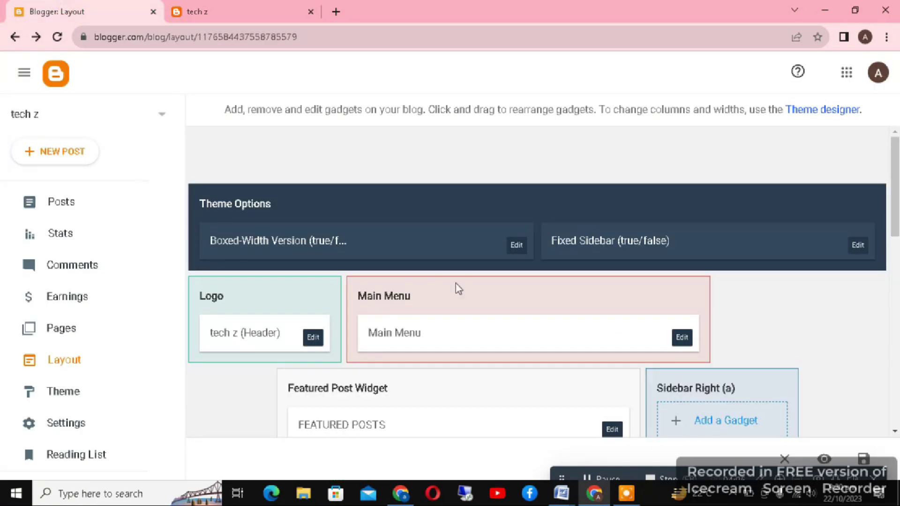
pyautogui.click(683, 338)
pyautogui.scroll(-5, 602, 337)
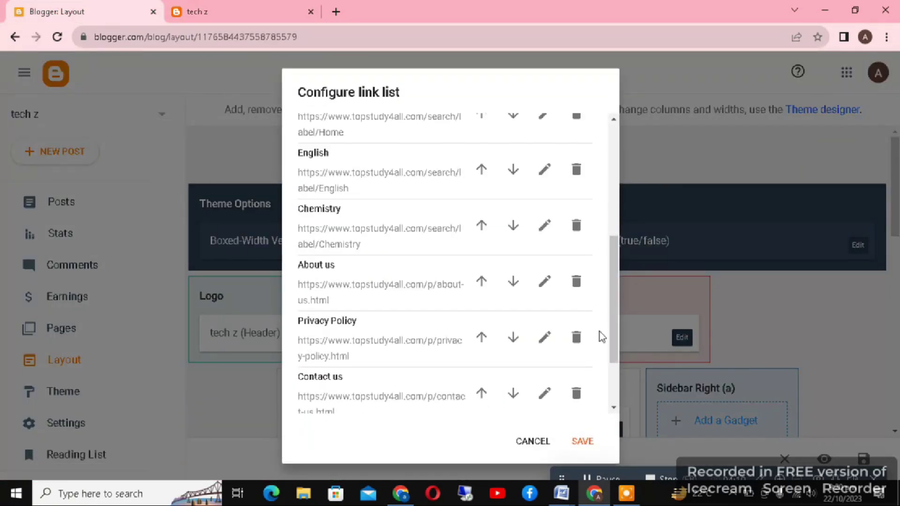
pyautogui.scroll(-3, 603, 336)
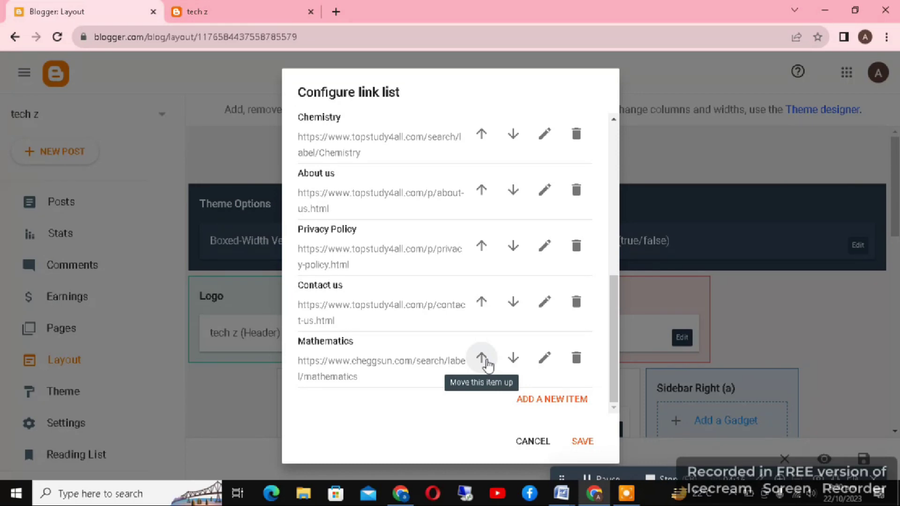
pyautogui.click(482, 359)
pyautogui.scroll(-8, 515, 328)
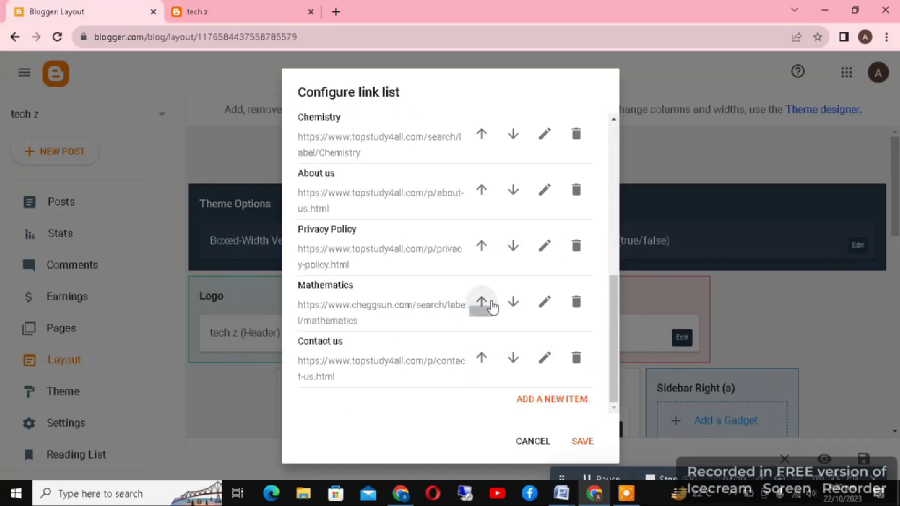
pyautogui.click(488, 301)
pyautogui.scroll(-5, 492, 305)
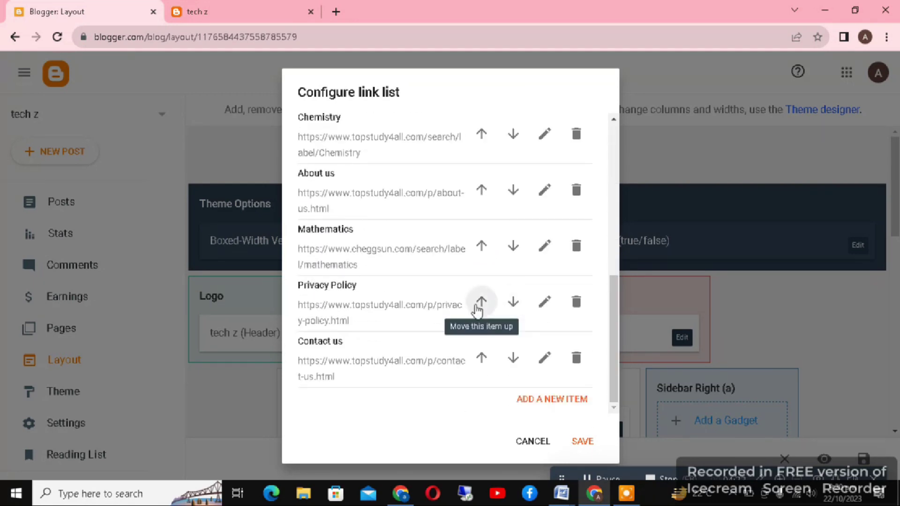
pyautogui.click(484, 252)
pyautogui.scroll(-5, 493, 272)
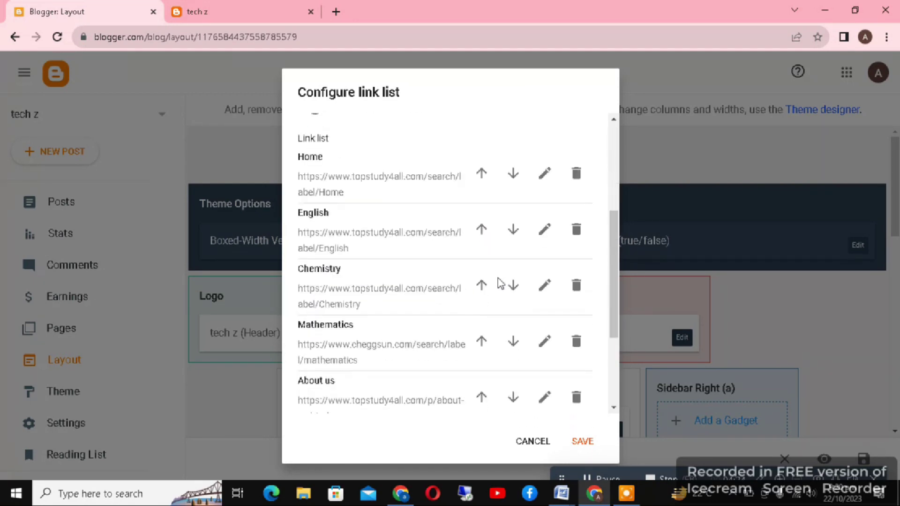
pyautogui.scroll(-2, 500, 284)
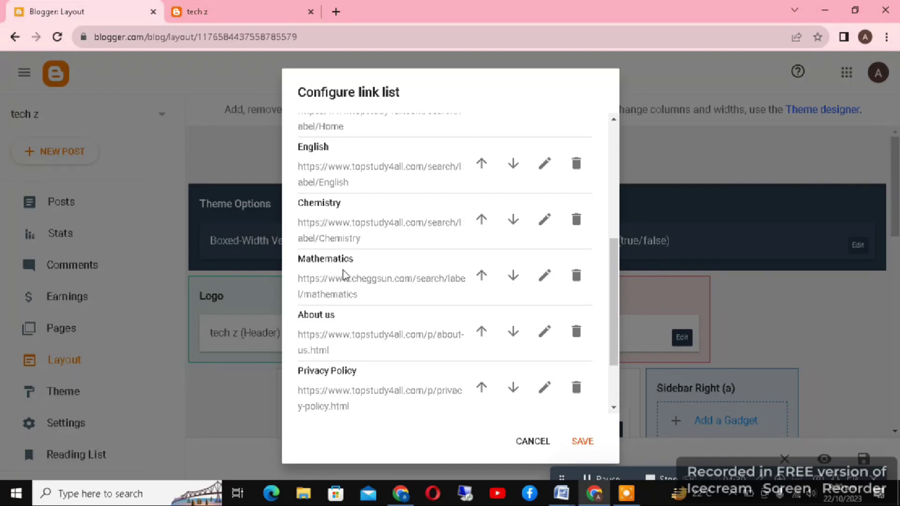
pyautogui.click(583, 441)
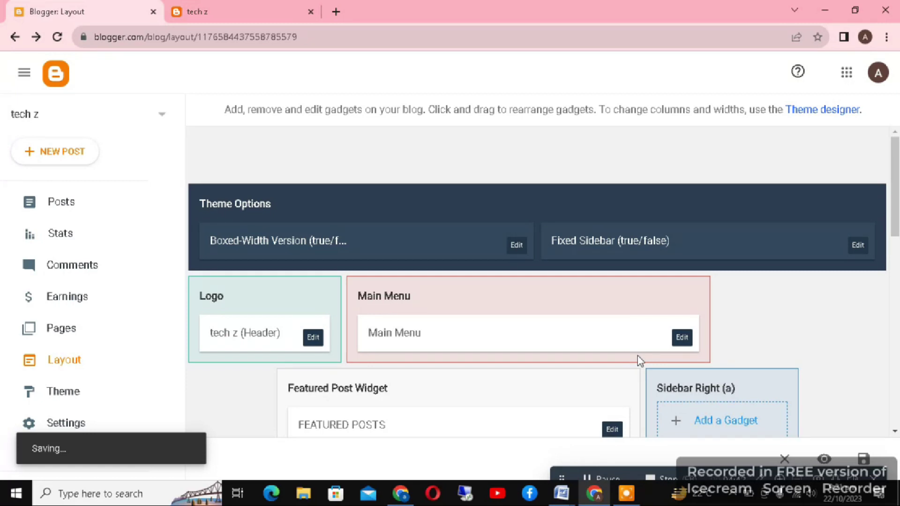
# Reload the published tech z blog and open its Mathematics tab to test the link
pyautogui.click(199, 6)
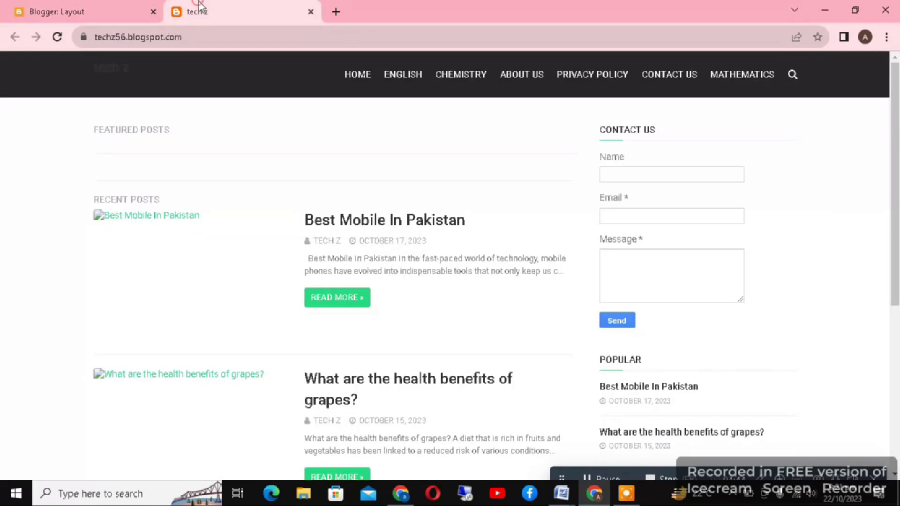
pyautogui.click(56, 37)
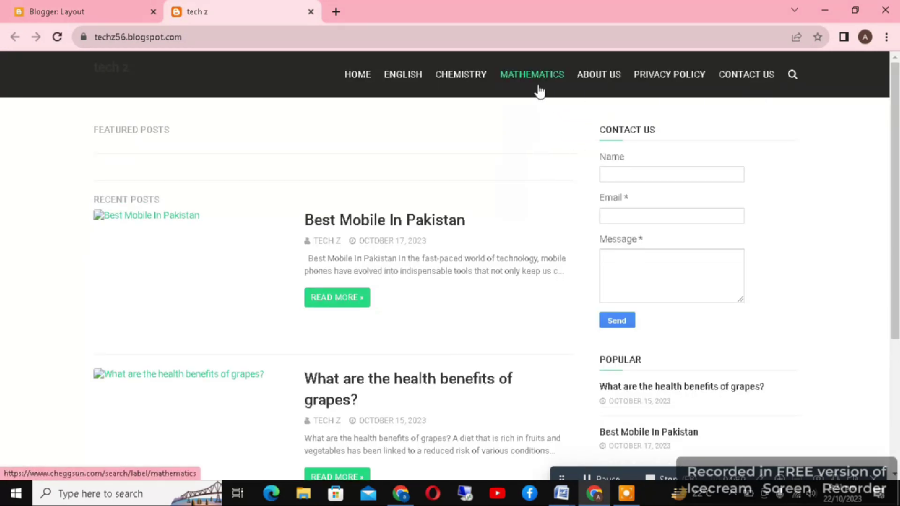
pyautogui.click(538, 72)
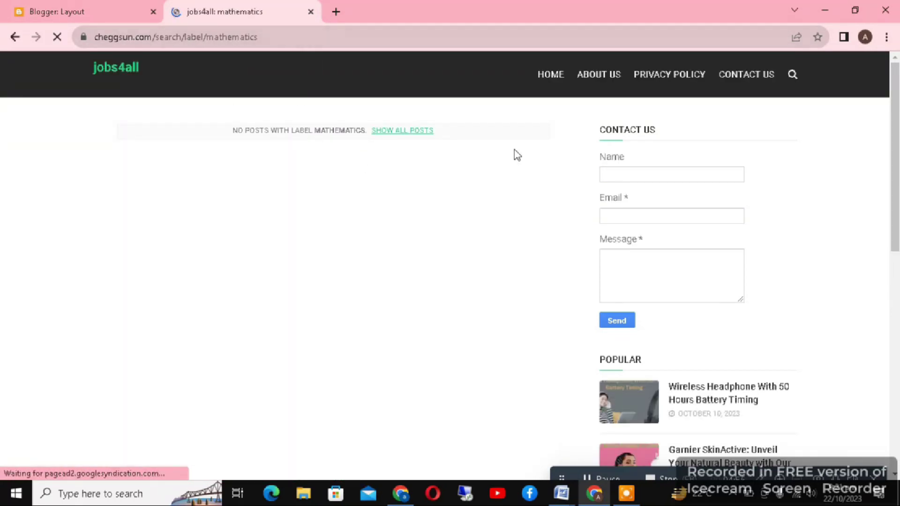
# Open the jobs4all home page from the site title and reload it to view its menu and posts
pyautogui.click(135, 71)
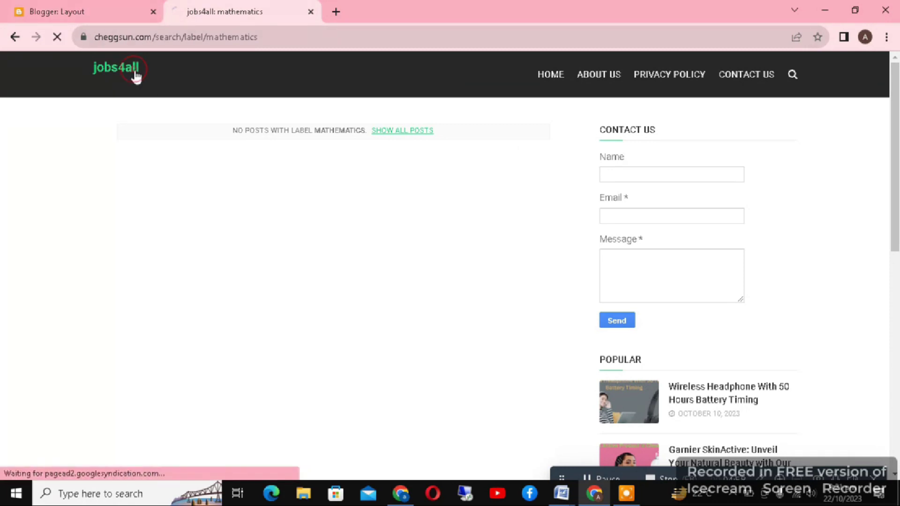
pyautogui.hotkey('ctrl', 'shift', 'Tab')
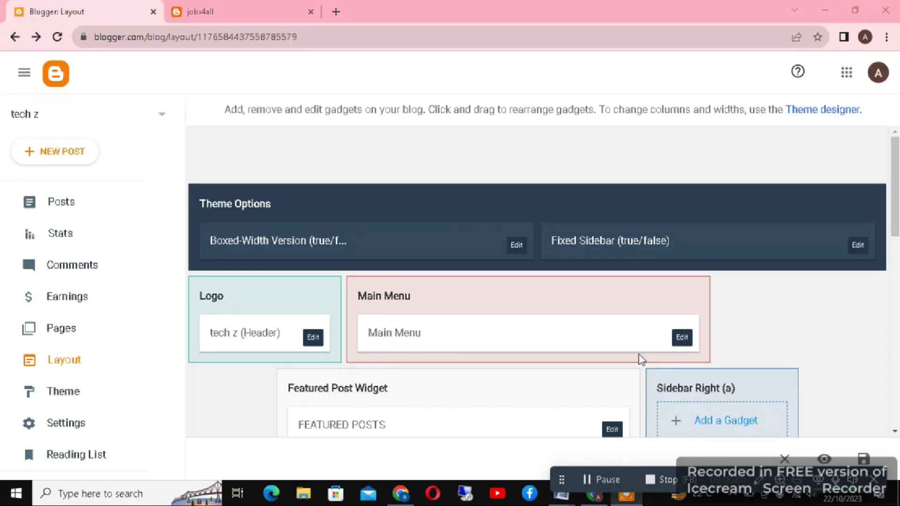
pyautogui.click(260, 11)
pyautogui.click(58, 39)
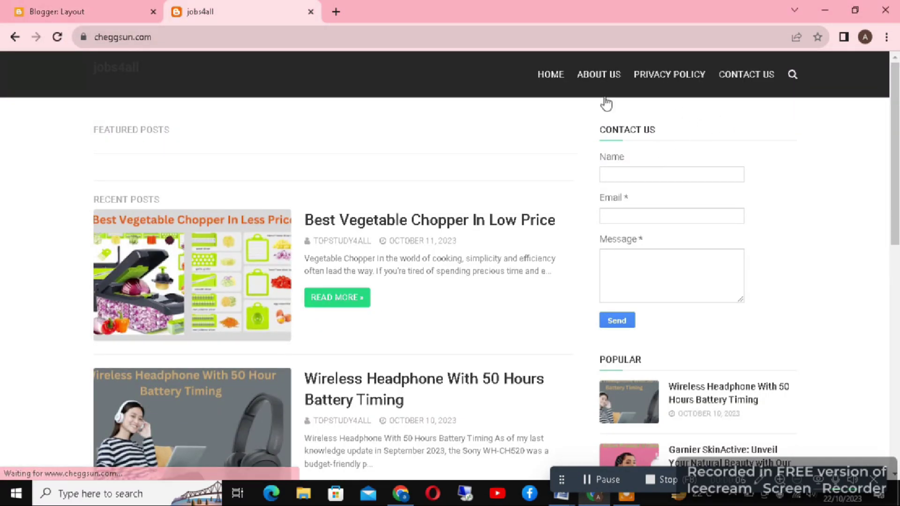
pyautogui.click(131, 68)
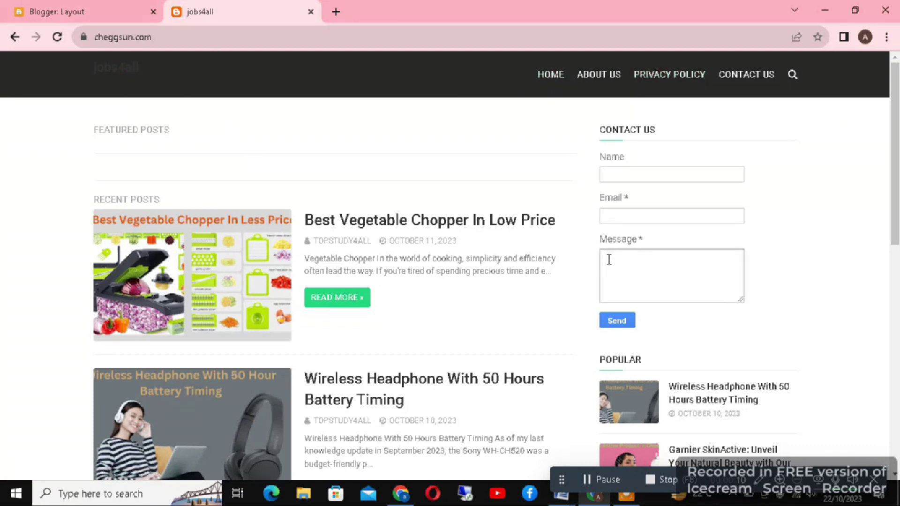
# View the published tech z blog from Blogger again and close the jobs4all page
pyautogui.click(80, 14)
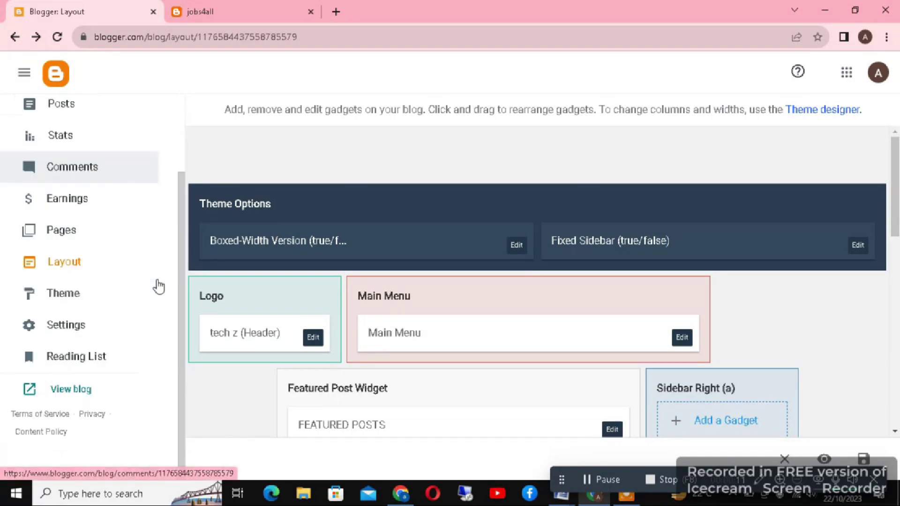
pyautogui.click(96, 389)
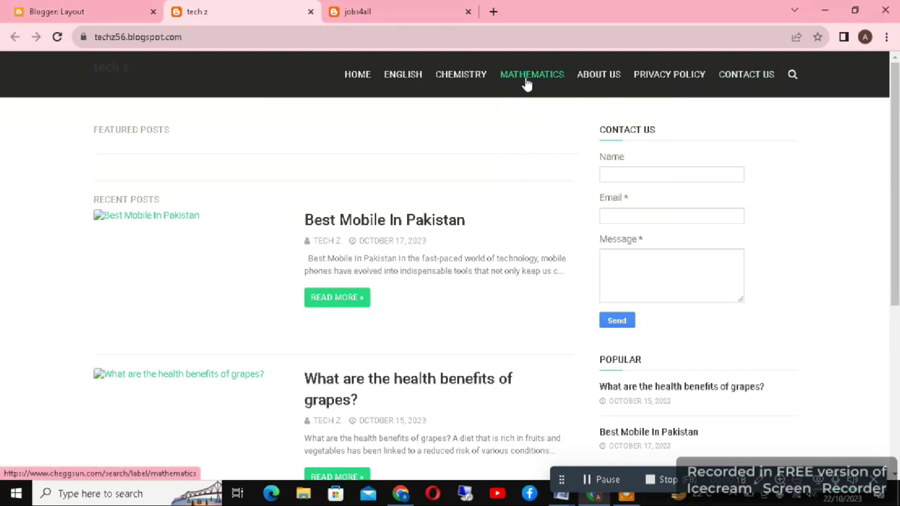
pyautogui.click(468, 12)
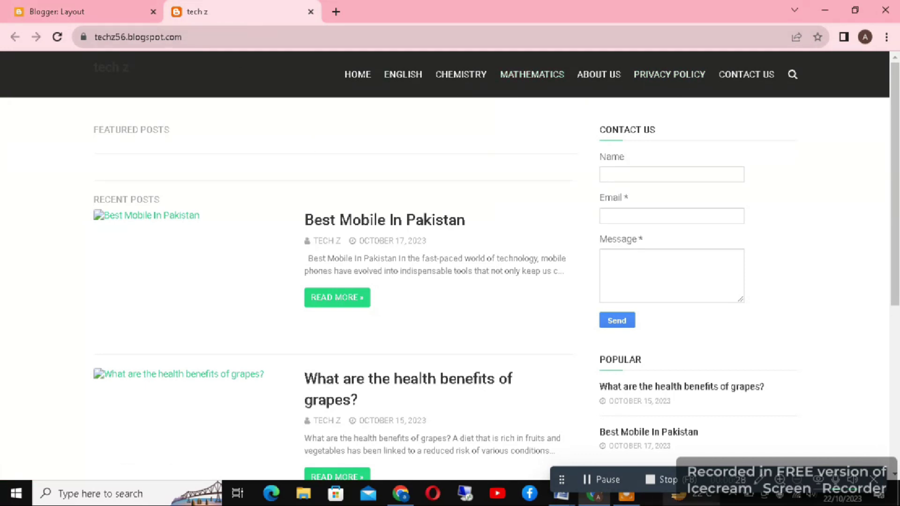
# Switch to Document2 in Microsoft Word and examine the website name, search, label and mathematics parts of the example address
pyautogui.moveTo(562, 494)
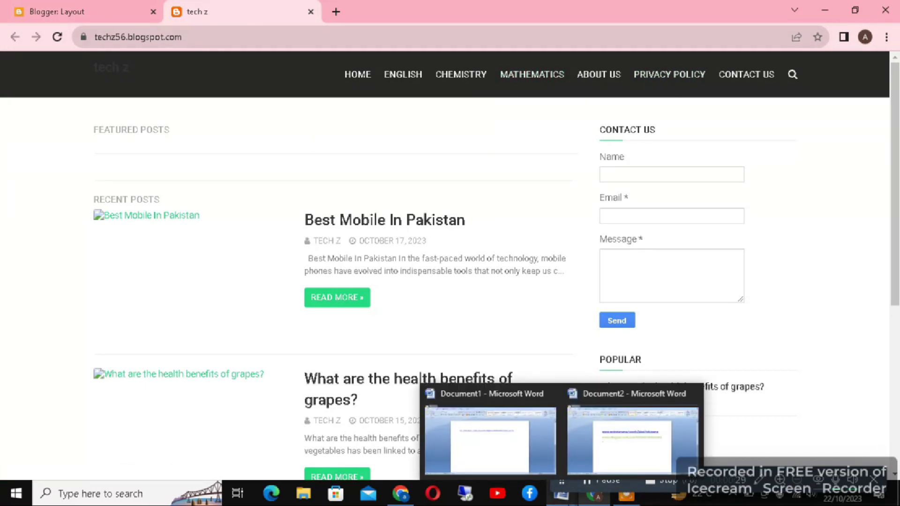
pyautogui.click(621, 443)
pyautogui.click(392, 249)
pyautogui.moveTo(417, 223); pyautogui.dragTo(241, 225)
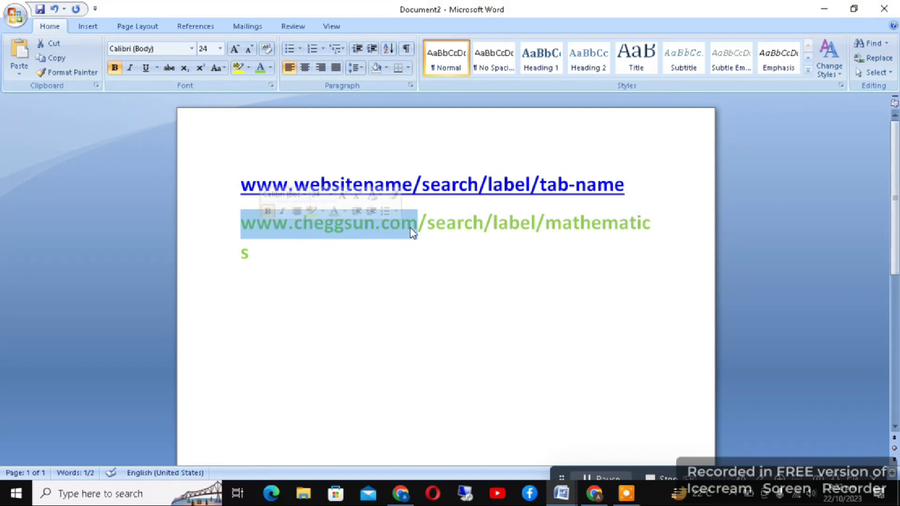
pyautogui.click(428, 227)
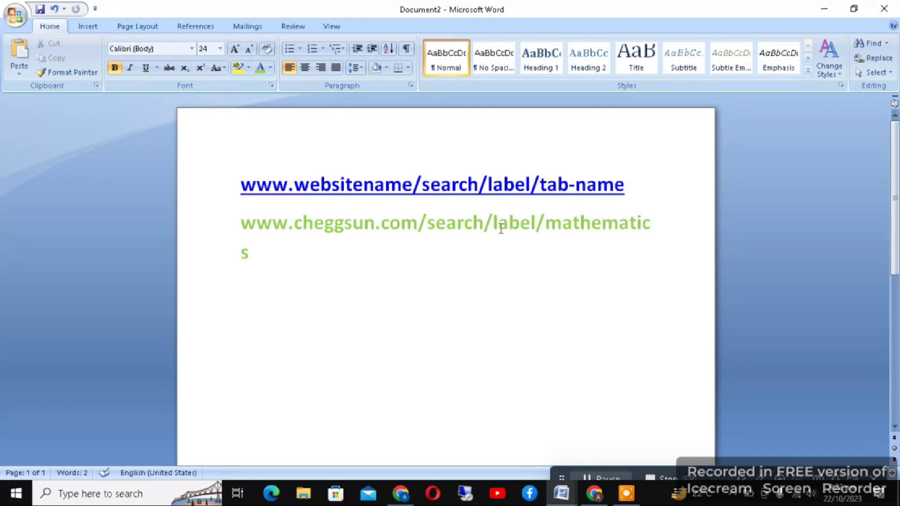
pyautogui.moveTo(537, 227); pyautogui.dragTo(512, 226)
pyautogui.click(573, 227)
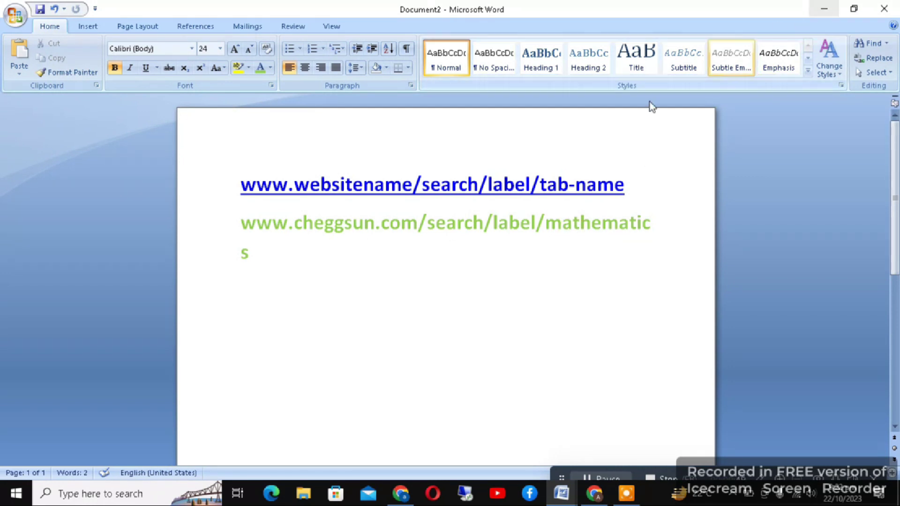
# Return to the browser and check the Mathematics tab's link on the published tech z blog against the Blogger layout
pyautogui.click(824, 9)
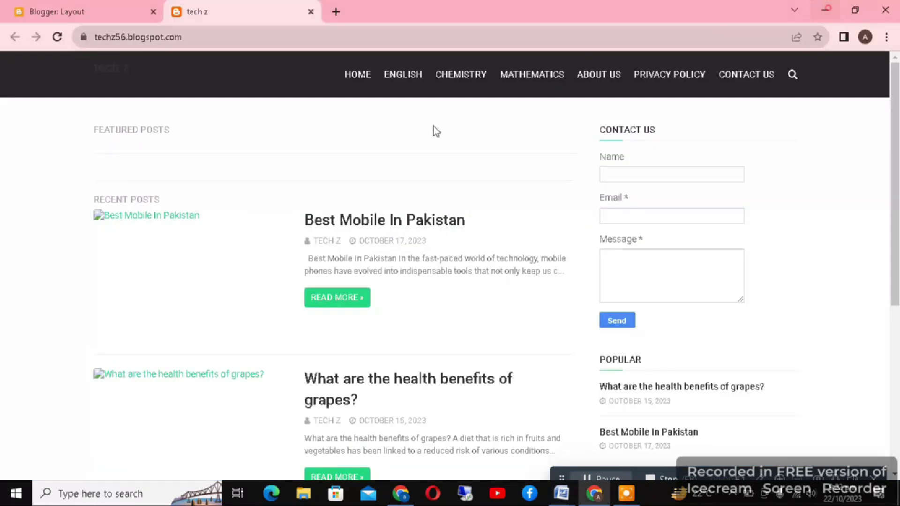
pyautogui.click(118, 7)
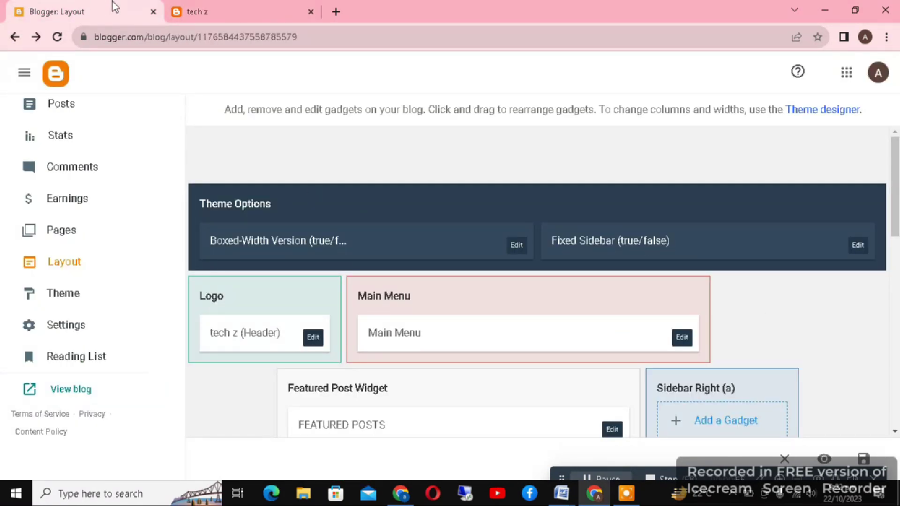
pyautogui.click(173, 8)
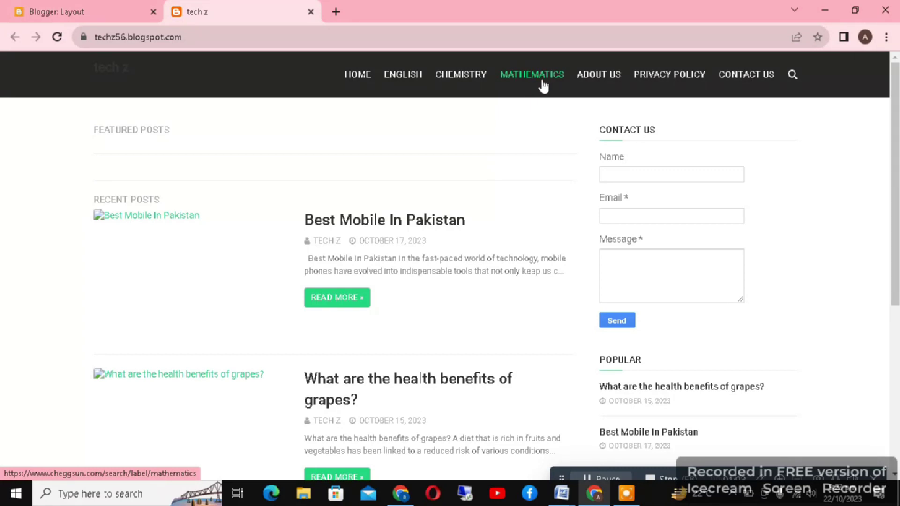
pyautogui.click(93, 7)
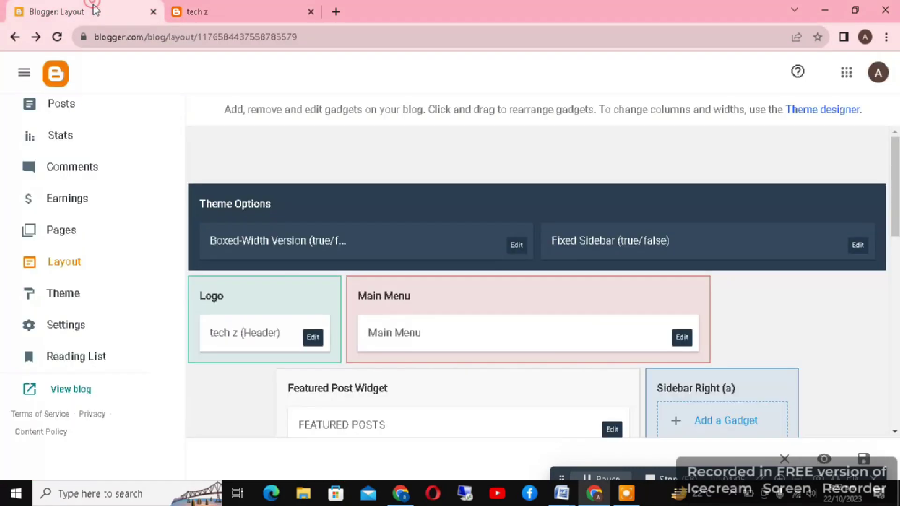
pyautogui.click(686, 341)
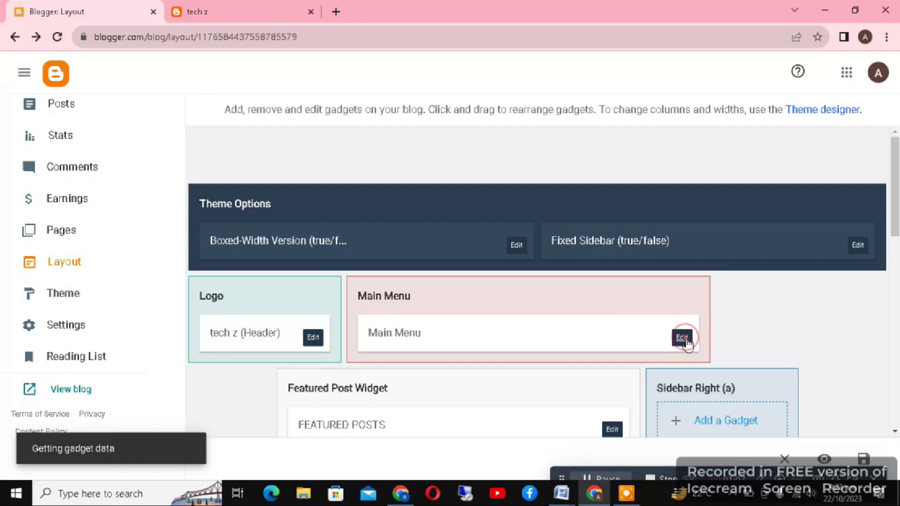
pyautogui.scroll(-3, 532, 312)
pyautogui.scroll(-3, 536, 315)
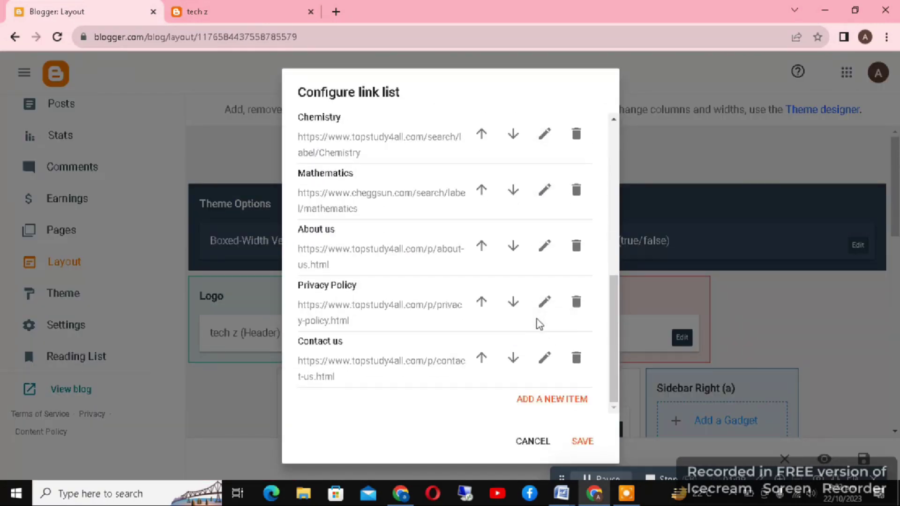
pyautogui.click(562, 402)
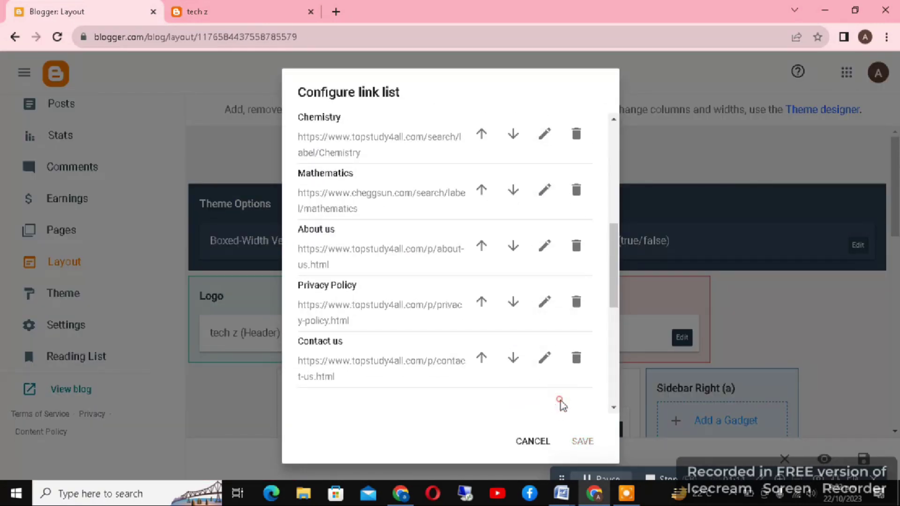
pyautogui.click(396, 227)
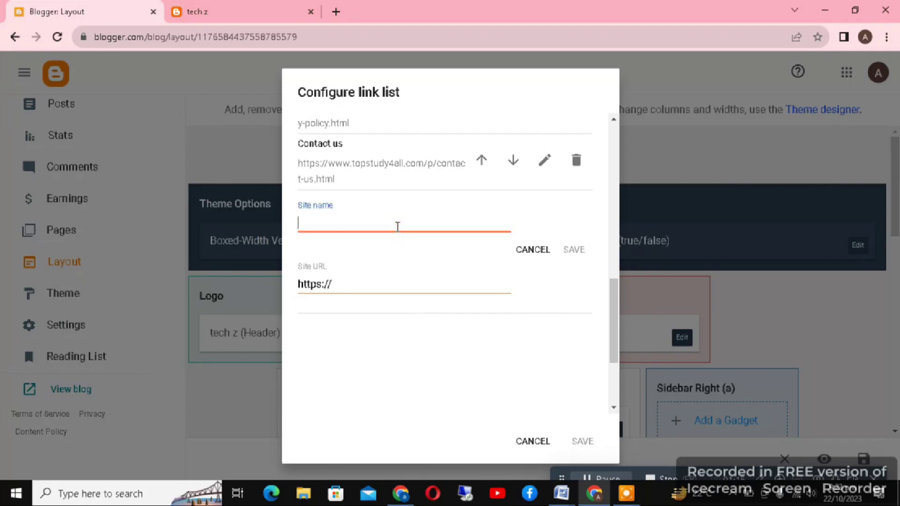
pyautogui.write('Algebra')
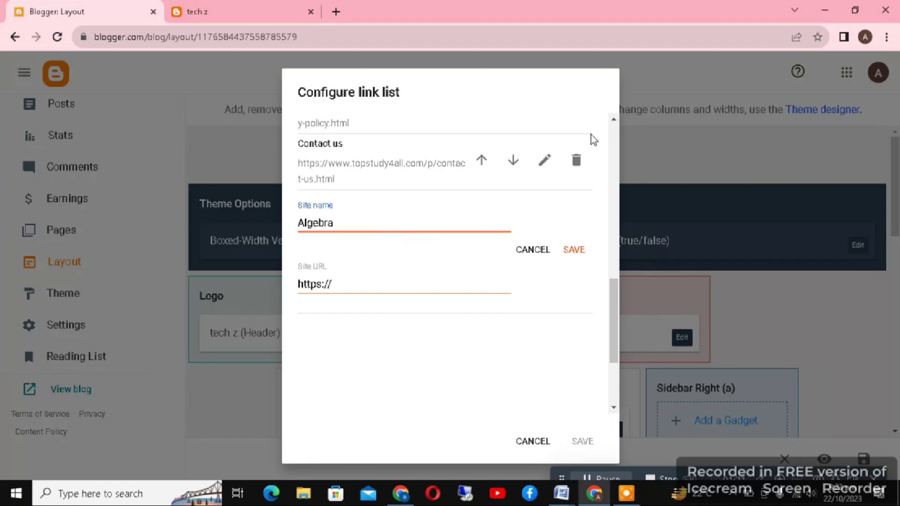
pyautogui.click(575, 252)
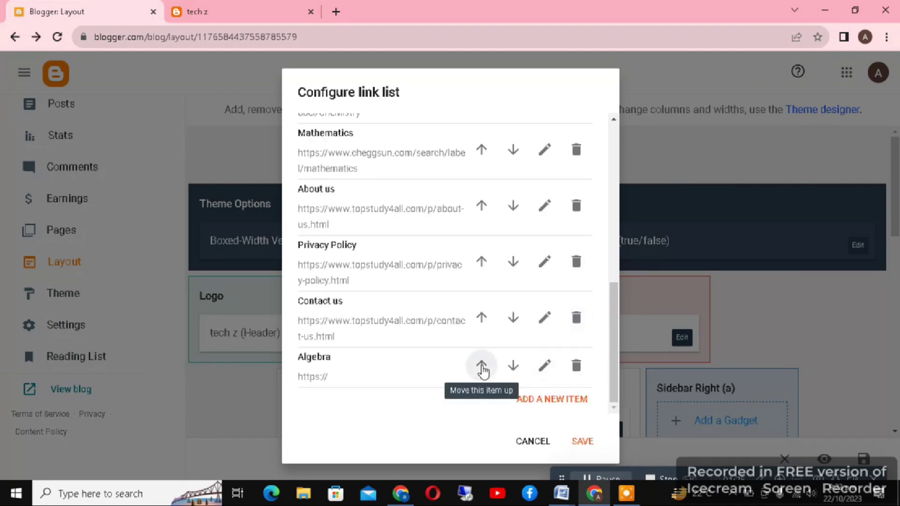
# Move the Algebra item up the link list until it sits directly below Mathematics
pyautogui.scroll(3, 483, 372)
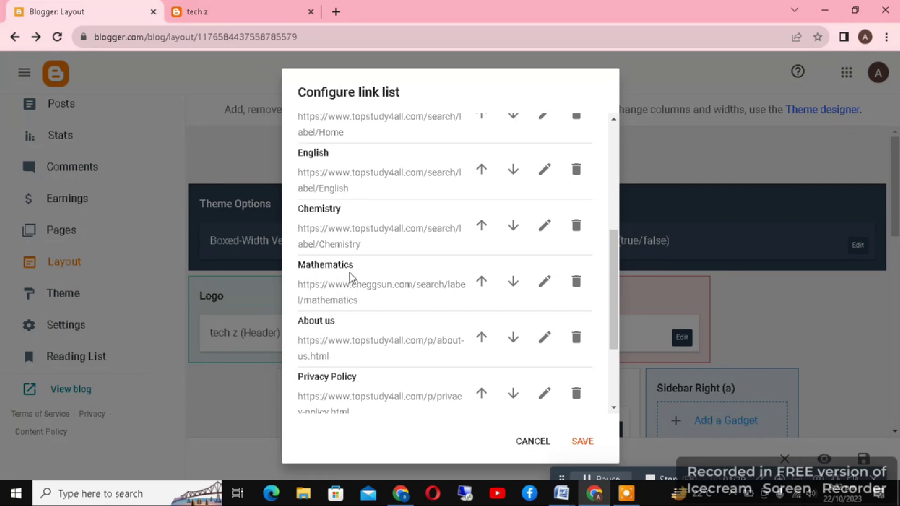
pyautogui.scroll(-3, 436, 320)
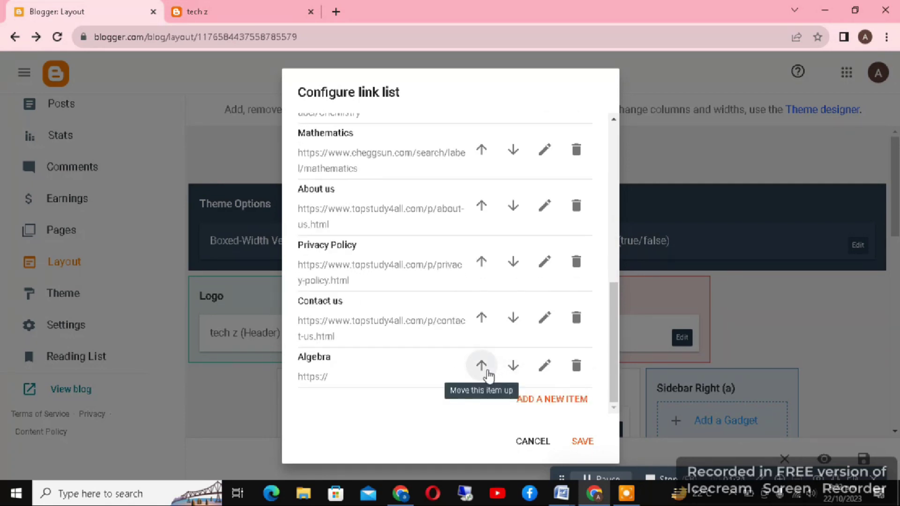
pyautogui.click(482, 365)
pyautogui.scroll(-5, 512, 371)
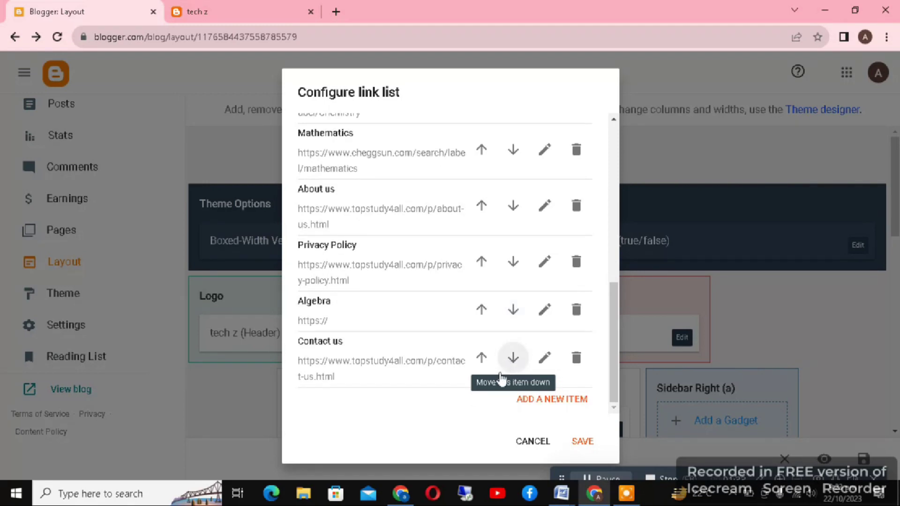
pyautogui.click(480, 314)
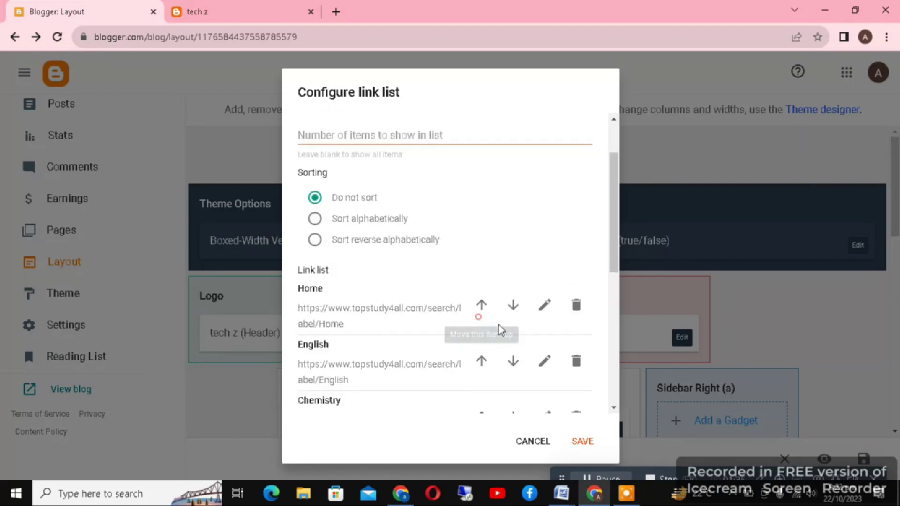
pyautogui.scroll(-5, 501, 330)
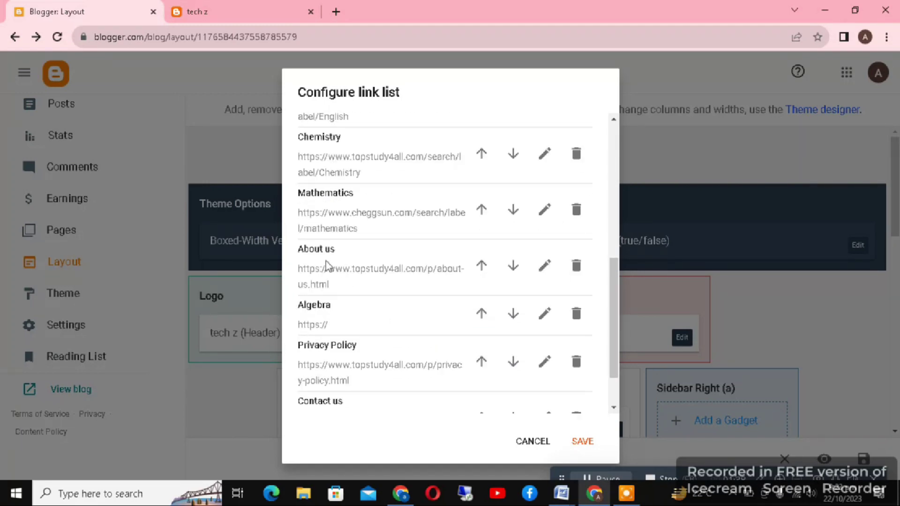
pyautogui.click(480, 314)
pyautogui.scroll(-5, 485, 331)
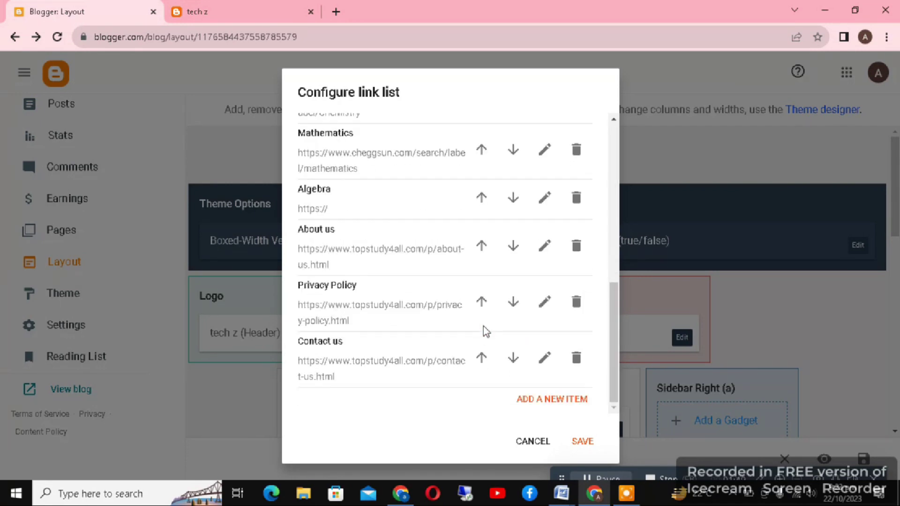
# Copy the Mathematics item's site URL and save that item without changing it
pyautogui.scroll(1, 378, 309)
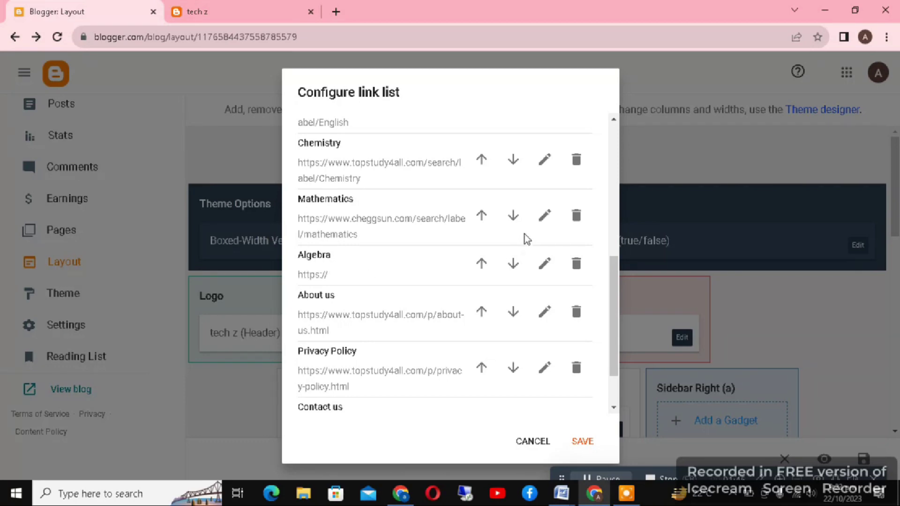
pyautogui.click(544, 215)
pyautogui.tripleClick(495, 283)
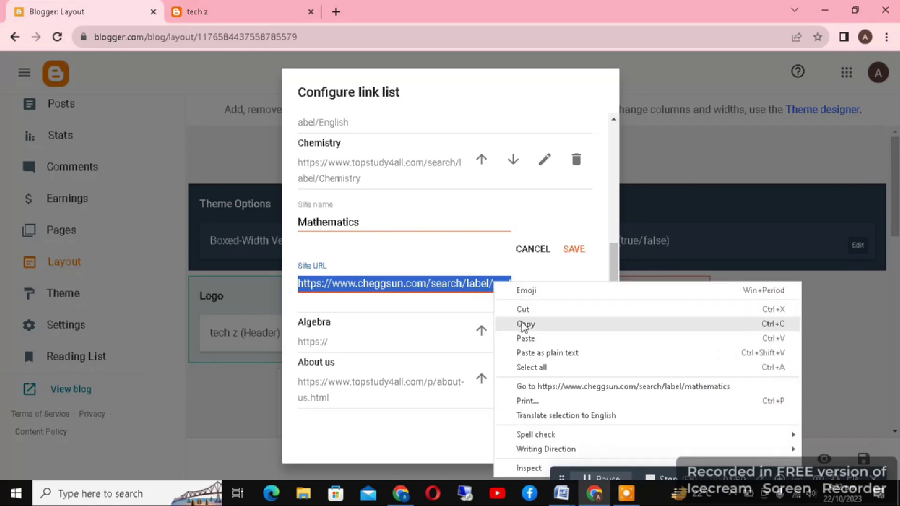
pyautogui.click(526, 324)
pyautogui.click(574, 249)
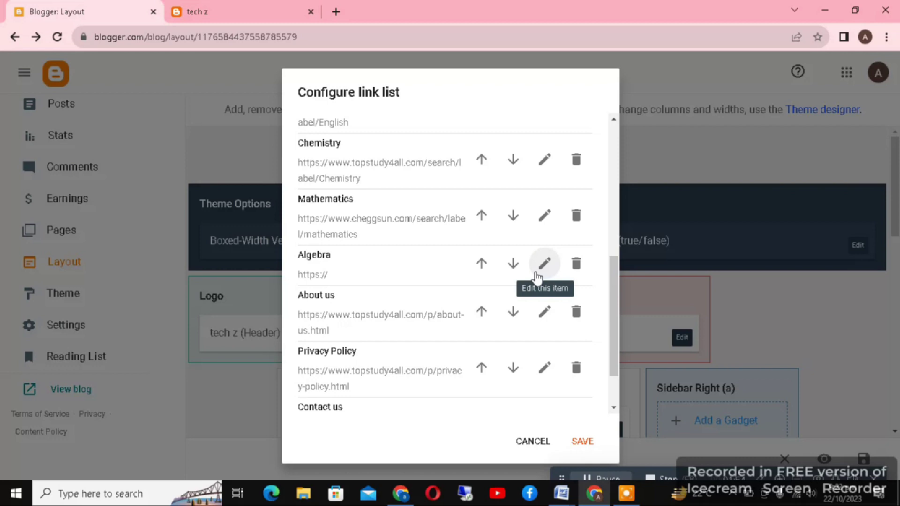
# Open the Algebra item for editing and put an underscore before its site name, making it _Algebra
pyautogui.click(543, 269)
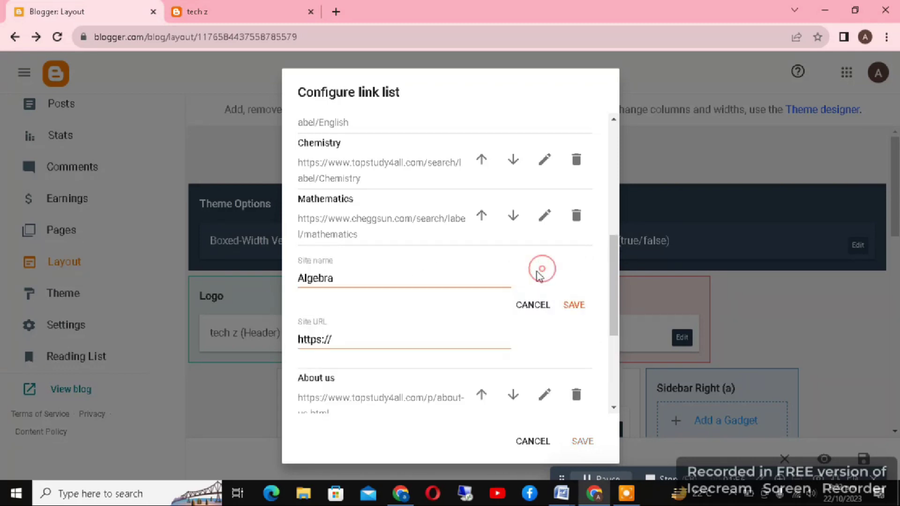
pyautogui.click(300, 280)
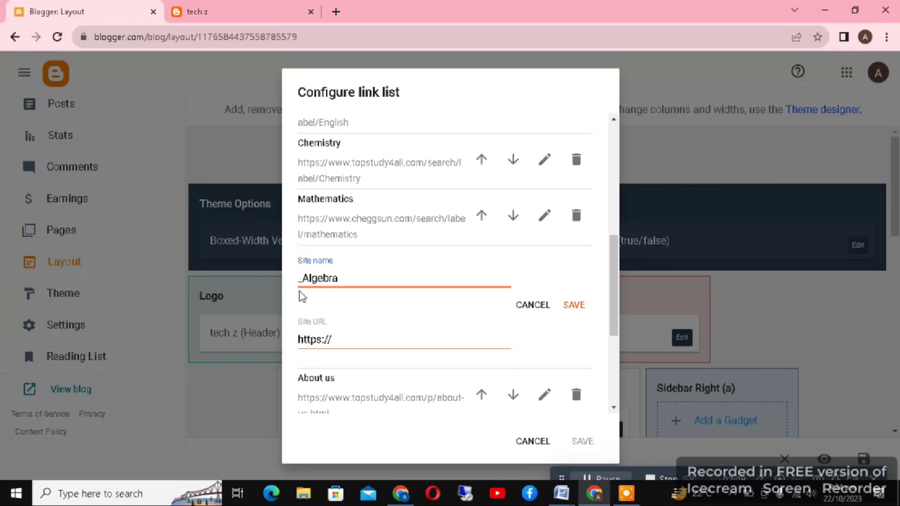
pyautogui.doubleClick(344, 279)
pyautogui.click(302, 285)
pyautogui.tripleClick(353, 338)
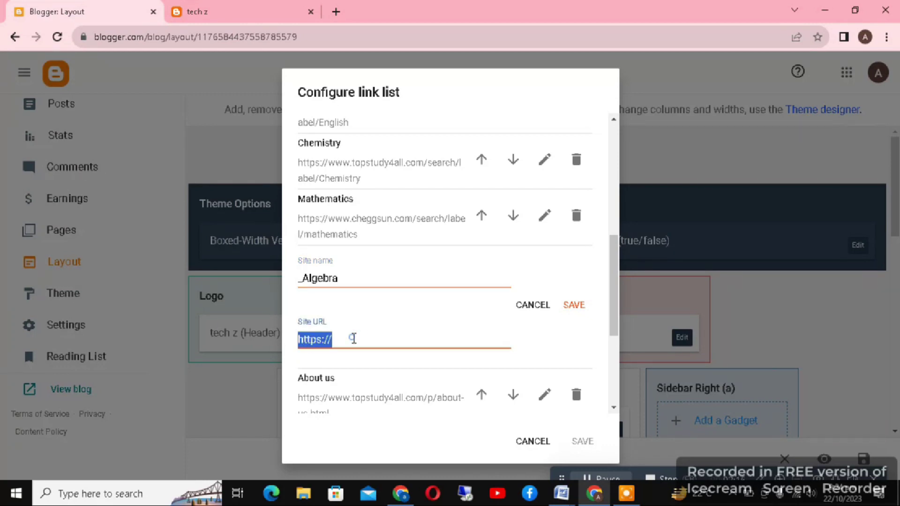
pyautogui.rightClick(353, 338)
pyautogui.click(413, 201)
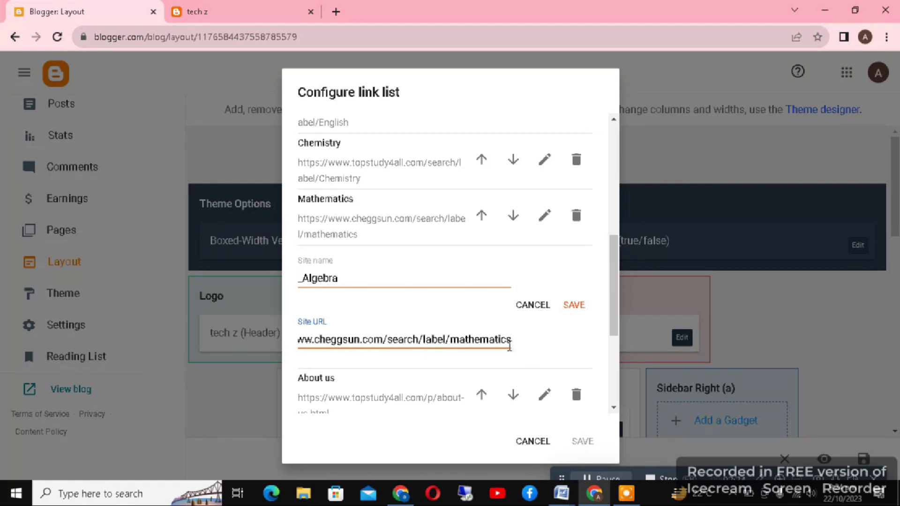
pyautogui.press('BackSpace')
pyautogui.press('BackSpace')
pyautogui.press('BackSpace')
pyautogui.press('BackSpace')
pyautogui.press('BackSpace')
pyautogui.press('BackSpace')
pyautogui.press('BackSpace')
pyautogui.press('BackSpace')
pyautogui.press('BackSpace')
pyautogui.press('BackSpace')
pyautogui.press('BackSpace')
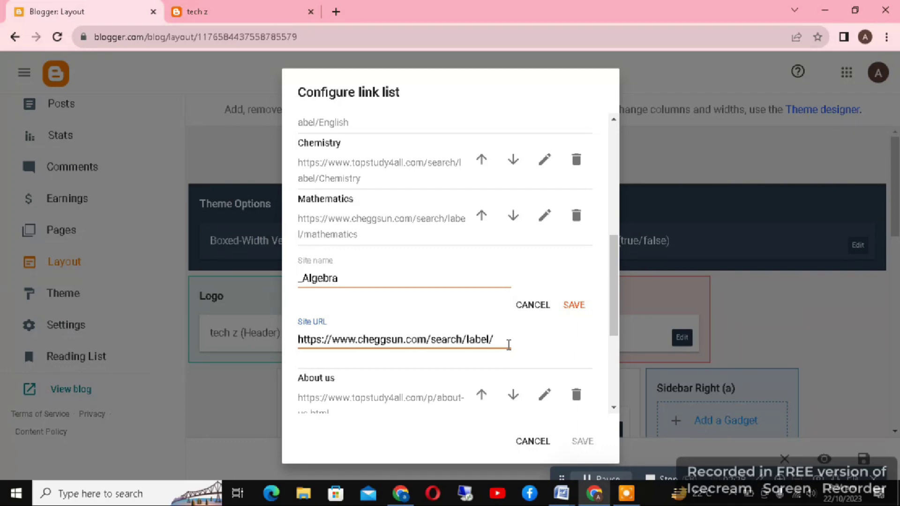
pyautogui.write('algebra')
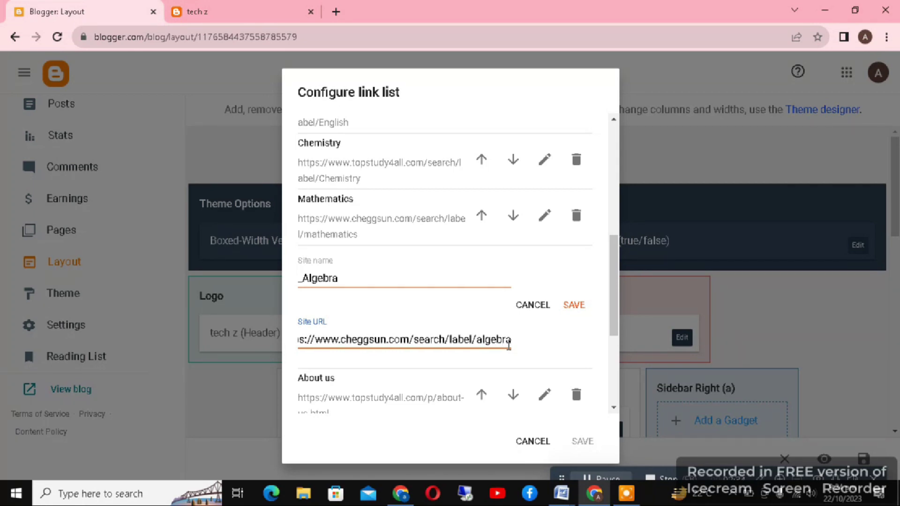
# Save the _Algebra item, the Main Menu link list and the blog layout
pyautogui.click(572, 306)
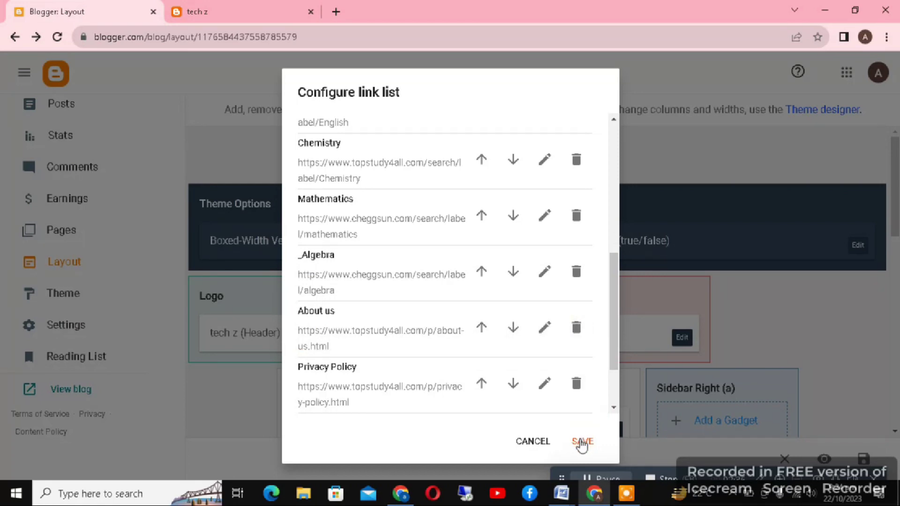
pyautogui.click(582, 443)
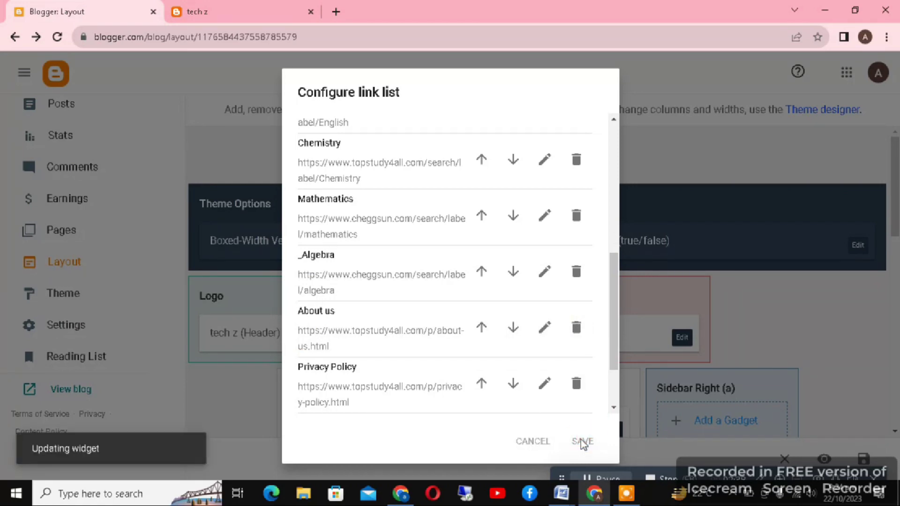
pyautogui.click(865, 458)
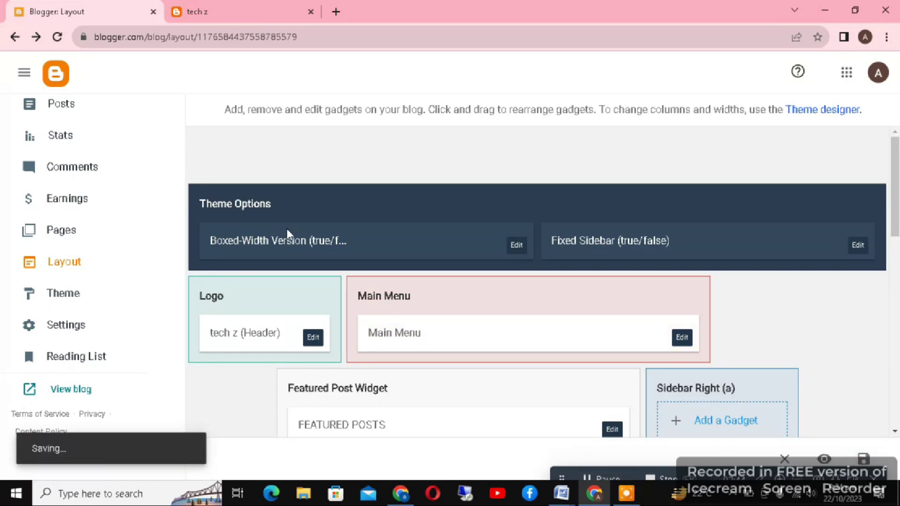
# Reload the published tech z blog and check the Algebra entry in the Mathematics drop-down menu
pyautogui.click(224, 1)
pyautogui.click(56, 37)
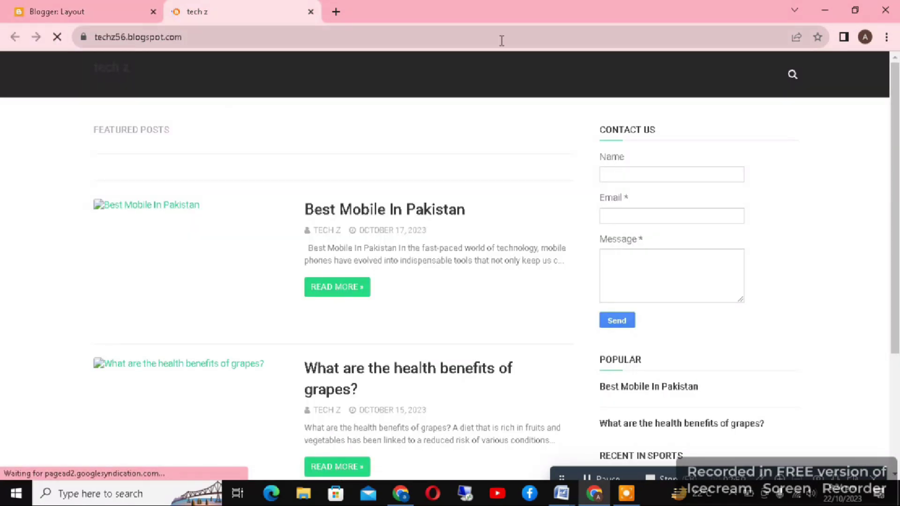
pyautogui.moveTo(555, 100)
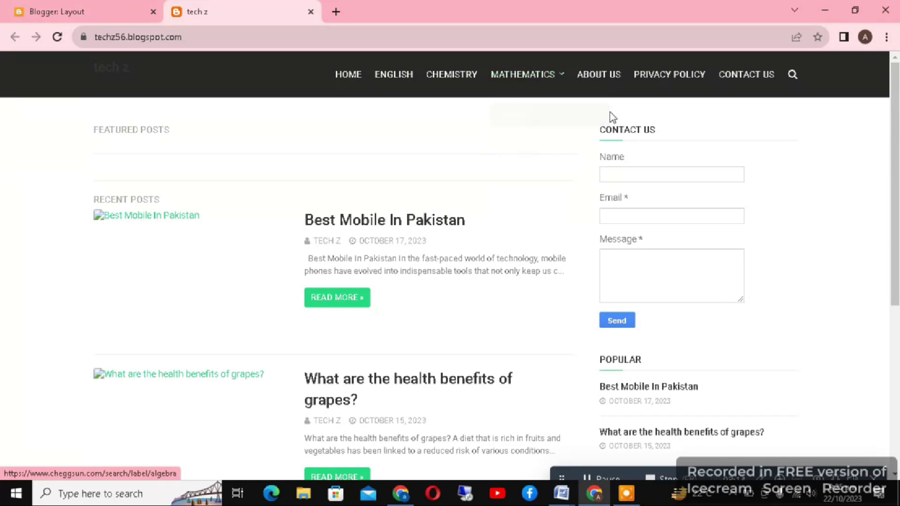
pyautogui.click(47, 6)
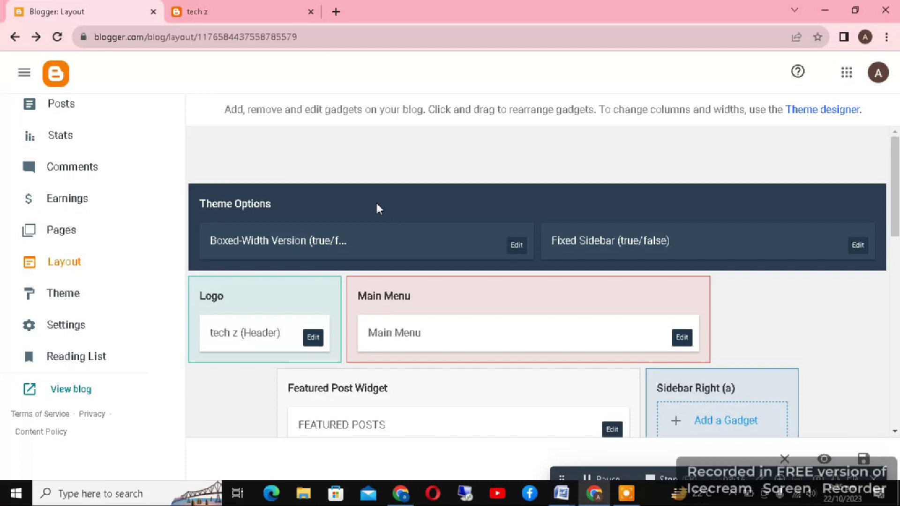
pyautogui.click(676, 338)
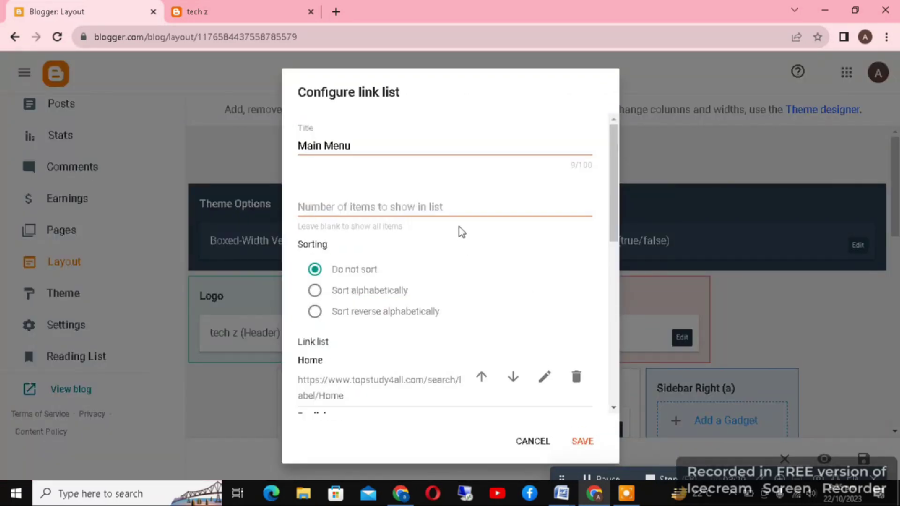
pyautogui.scroll(-6, 460, 234)
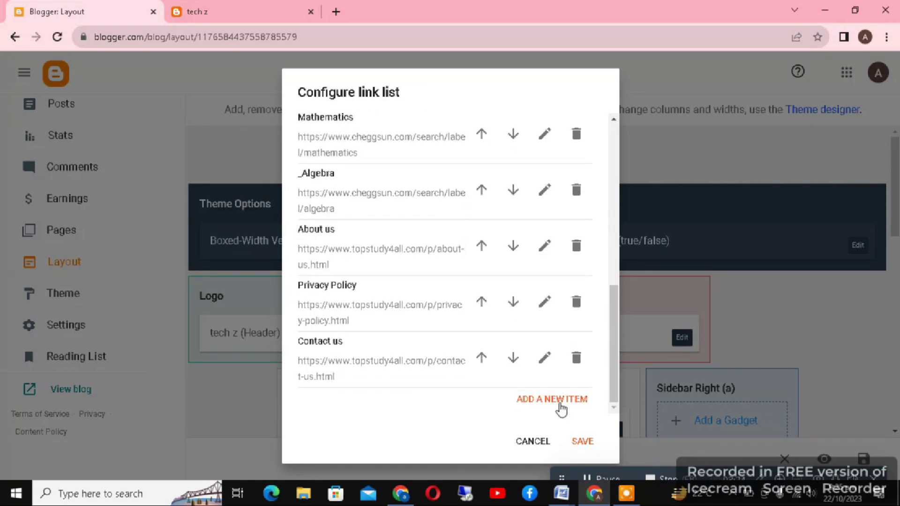
pyautogui.click(561, 402)
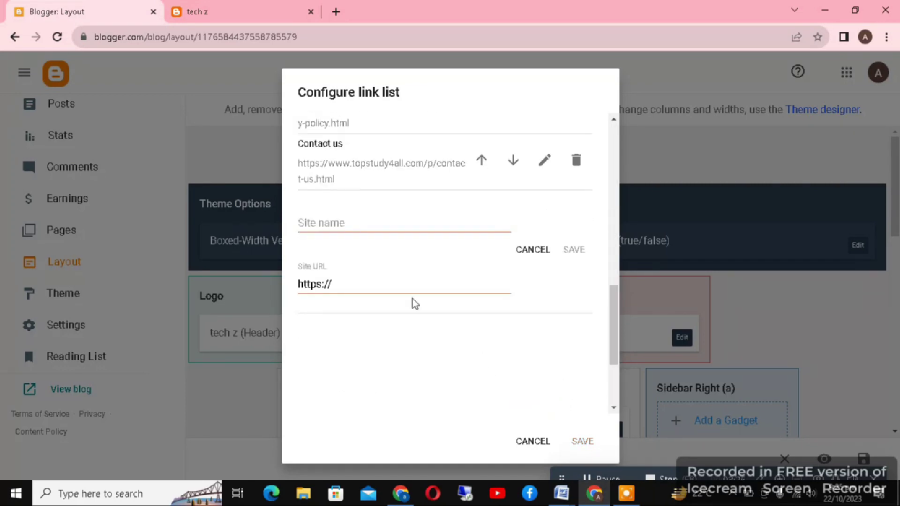
pyautogui.click(380, 221)
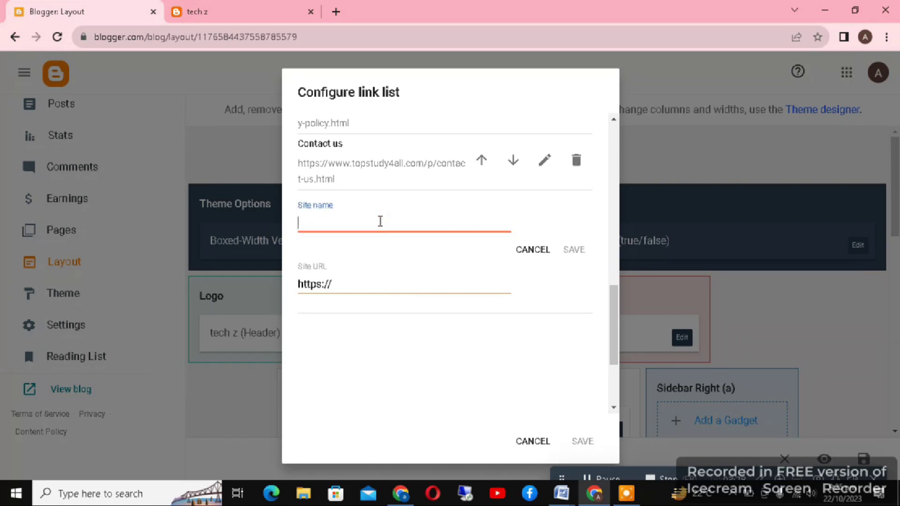
pyautogui.write('Matrics')
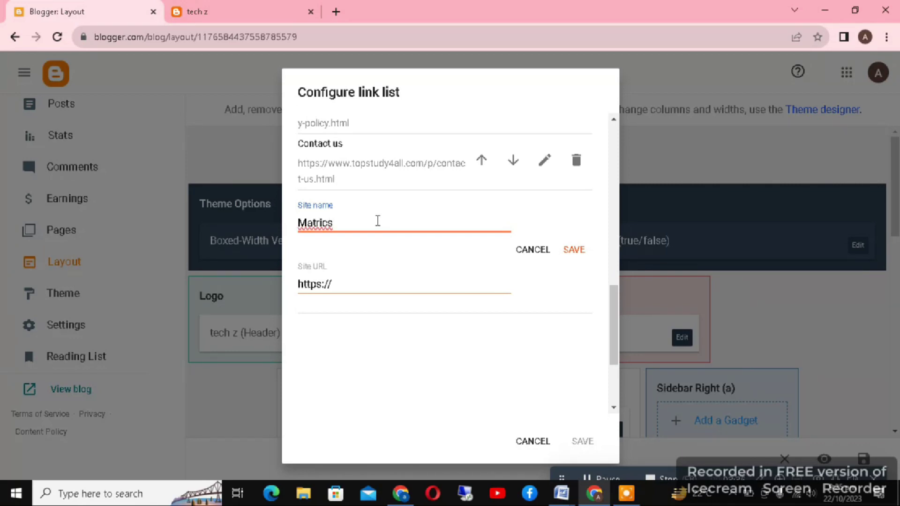
pyautogui.click(582, 251)
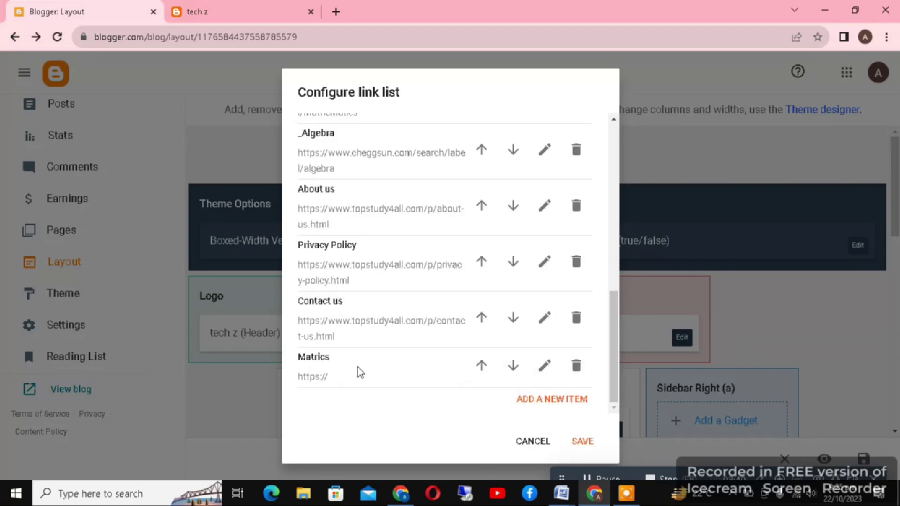
pyautogui.scroll(2, 375, 372)
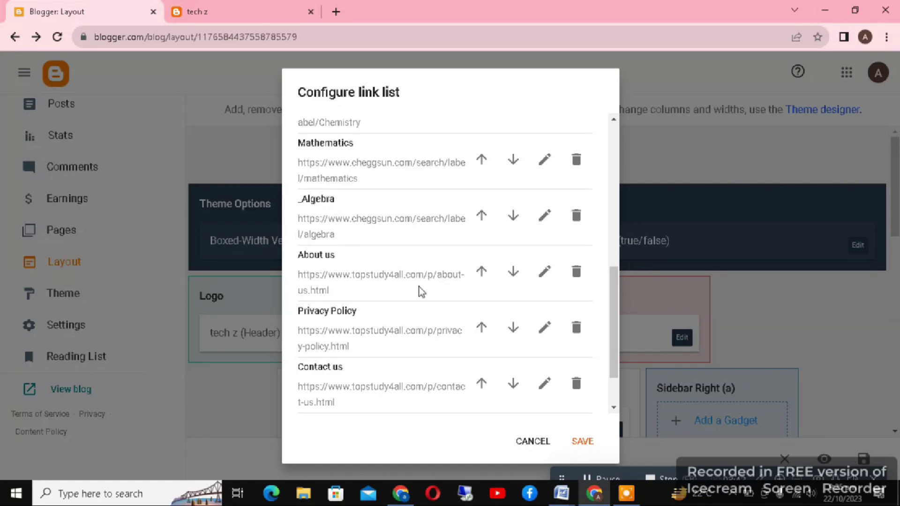
# Move the Matrics item up the Main Menu link list until it sits directly below _Algebra
pyautogui.scroll(-2, 422, 293)
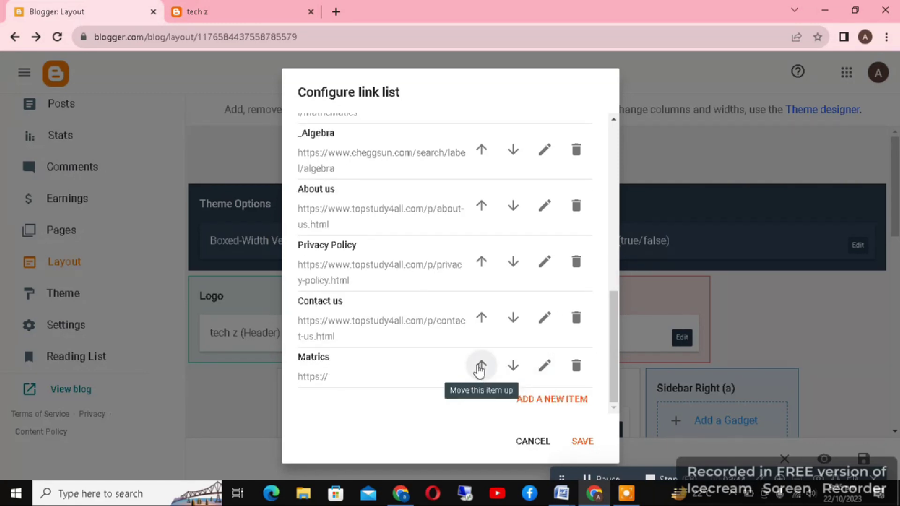
pyautogui.click(480, 366)
pyautogui.scroll(-10, 483, 370)
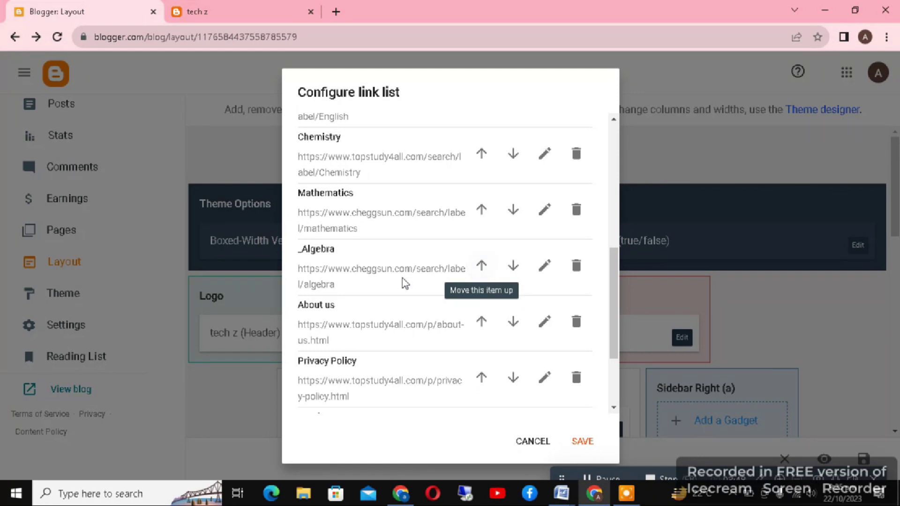
pyautogui.scroll(-3, 403, 319)
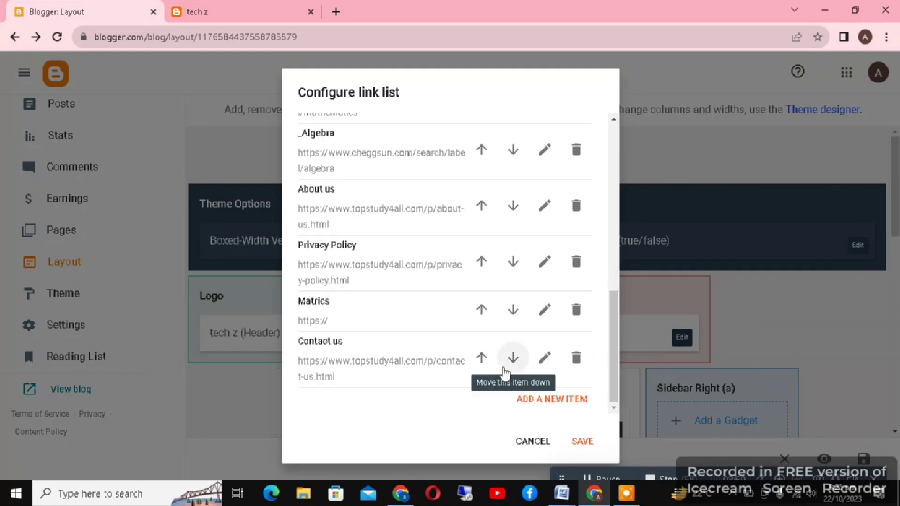
pyautogui.click(485, 316)
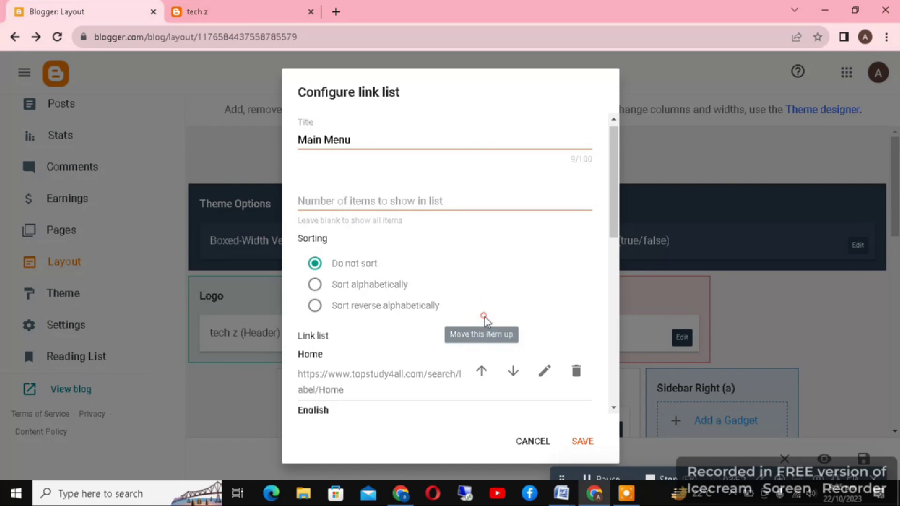
pyautogui.scroll(-5, 481, 315)
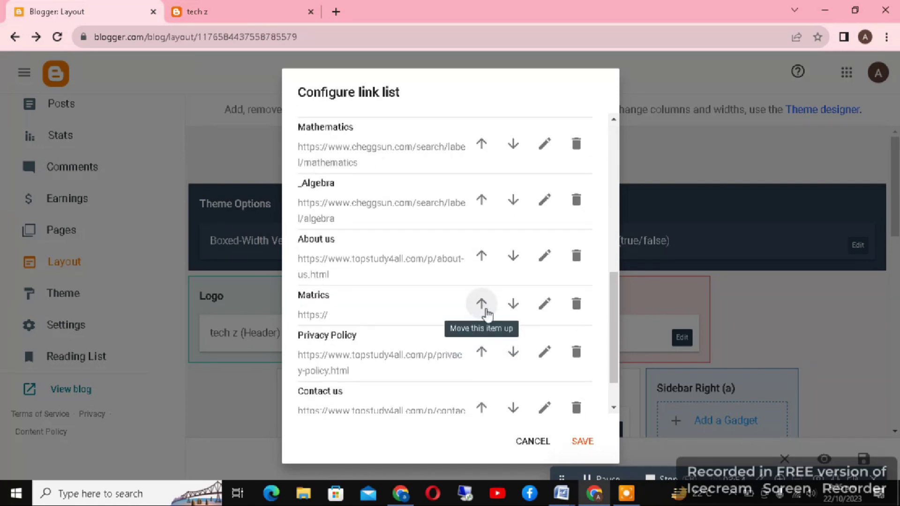
pyautogui.click(483, 306)
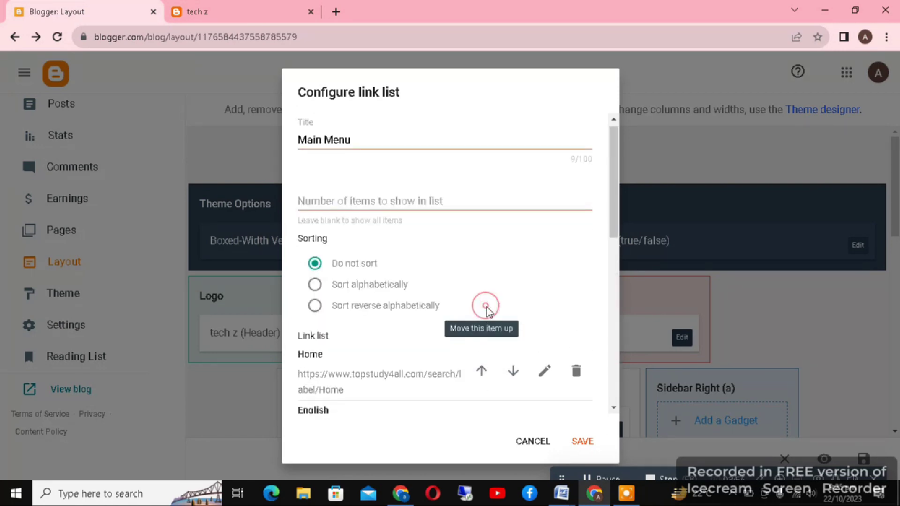
pyautogui.scroll(-5, 484, 307)
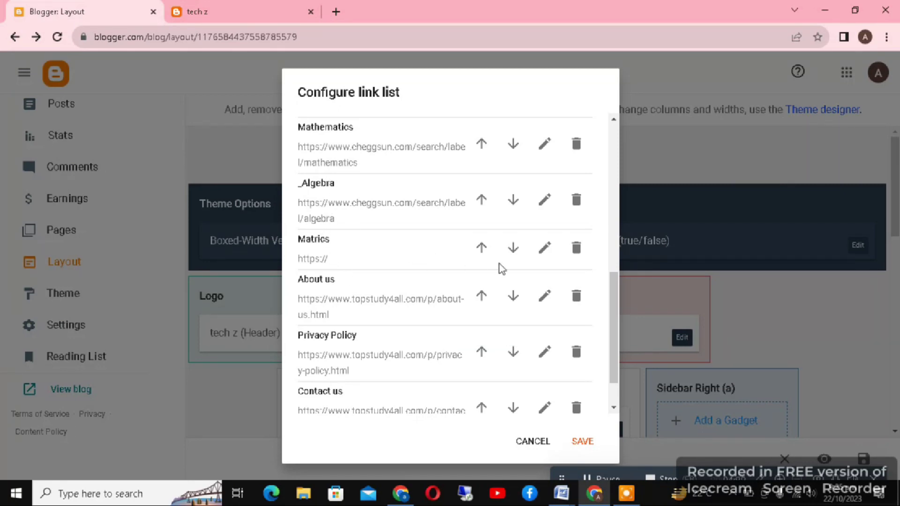
# Open the Matrics item for editing and rename it __Matrics by adding two leading underscores
pyautogui.click(544, 248)
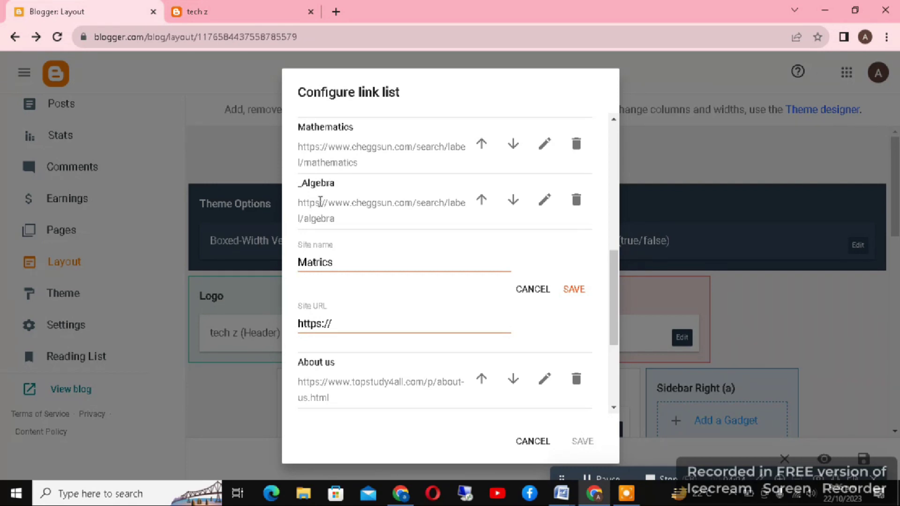
pyautogui.moveTo(334, 184); pyautogui.dragTo(302, 182)
pyautogui.click(331, 184)
pyautogui.click(298, 263)
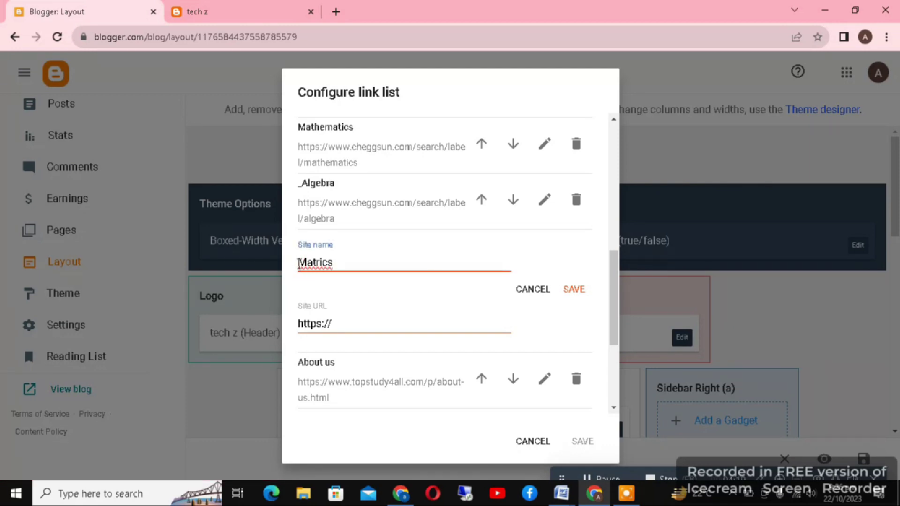
pyautogui.write('_')
pyautogui.write('_')
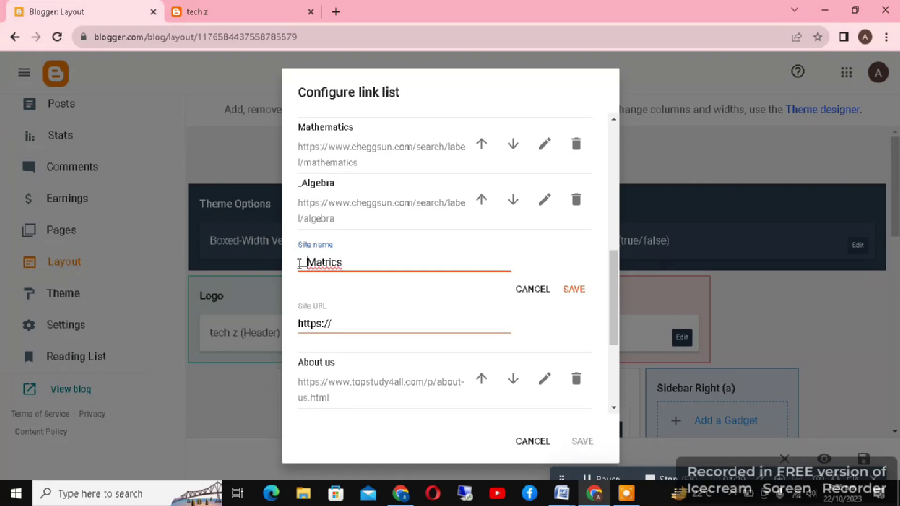
pyautogui.tripleClick(422, 323)
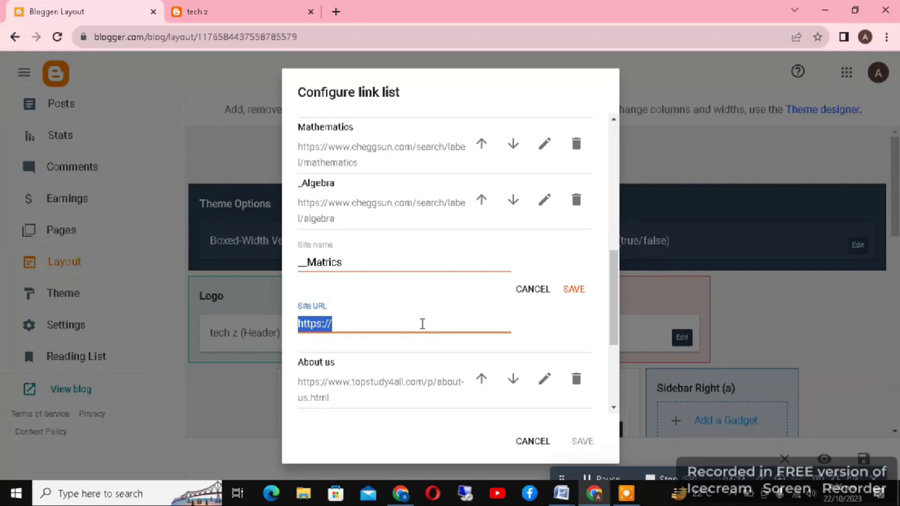
pyautogui.press('BackSpace')
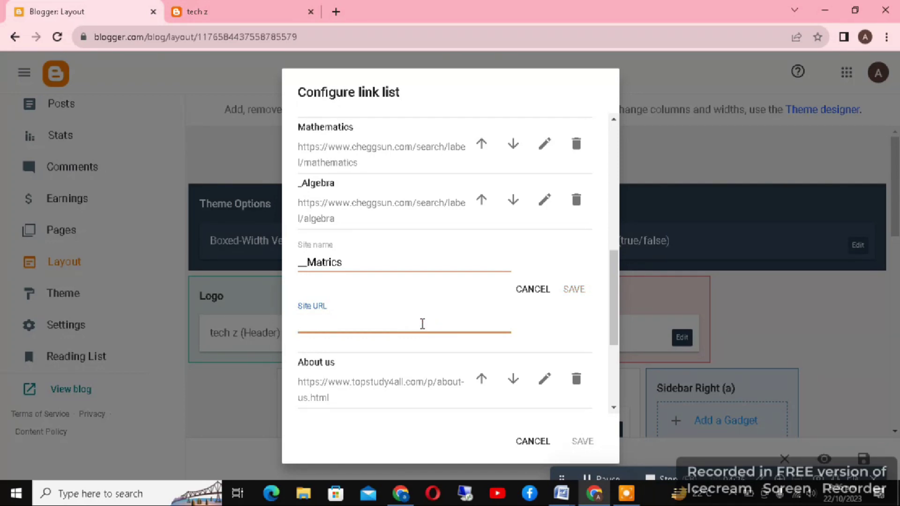
pyautogui.hotkey('ctrl', 'v')
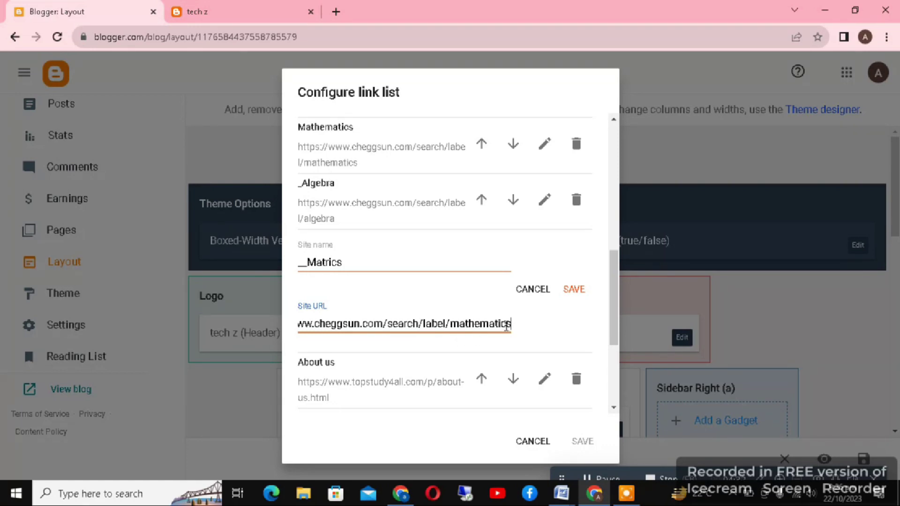
pyautogui.press('BackSpace')
pyautogui.press('BackSpace')
pyautogui.press('BackSpace')
pyautogui.press('BackSpace')
pyautogui.press('BackSpace')
pyautogui.press('BackSpace')
pyautogui.press('BackSpace')
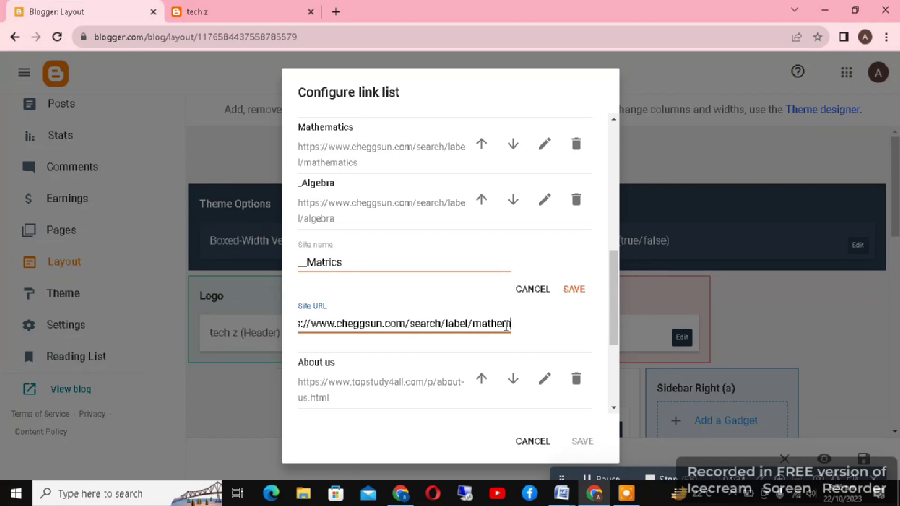
pyautogui.press('BackSpace')
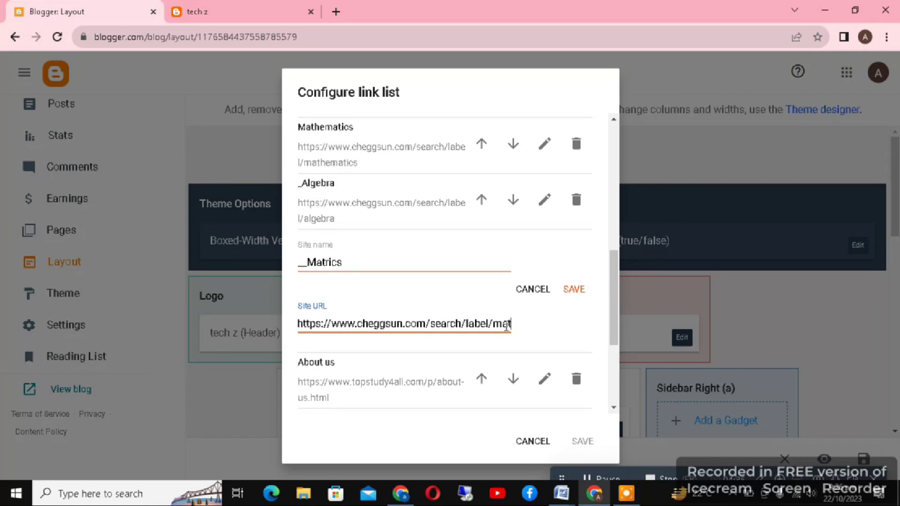
pyautogui.write('rics')
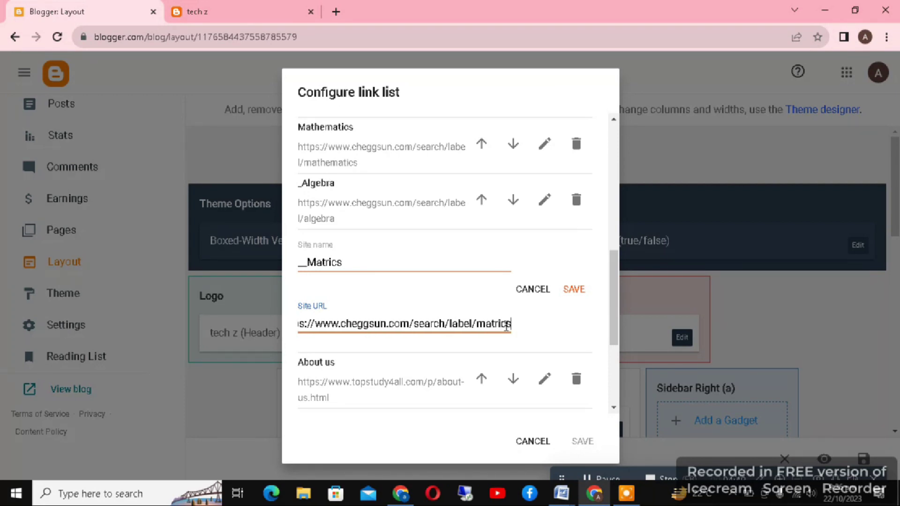
# Save the __Matrics item, the Main Menu link list and the blog layout
pyautogui.click(572, 291)
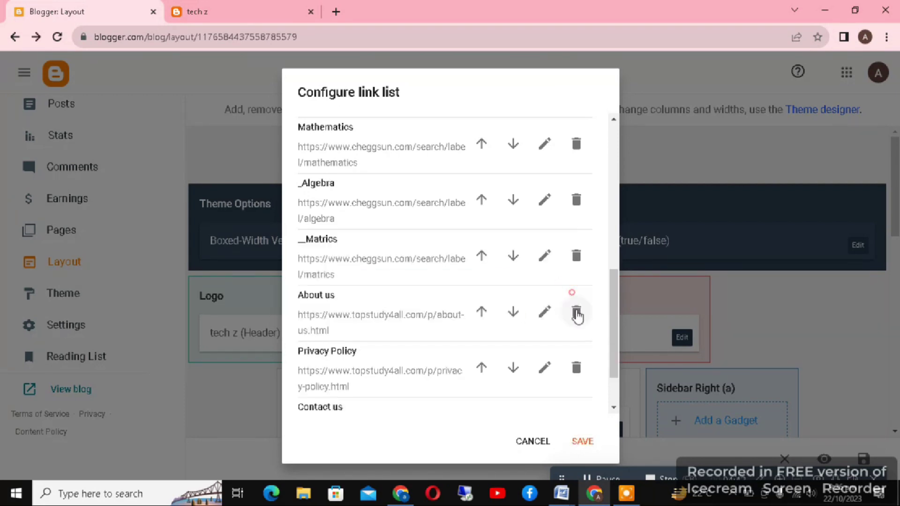
pyautogui.scroll(-2, 577, 338)
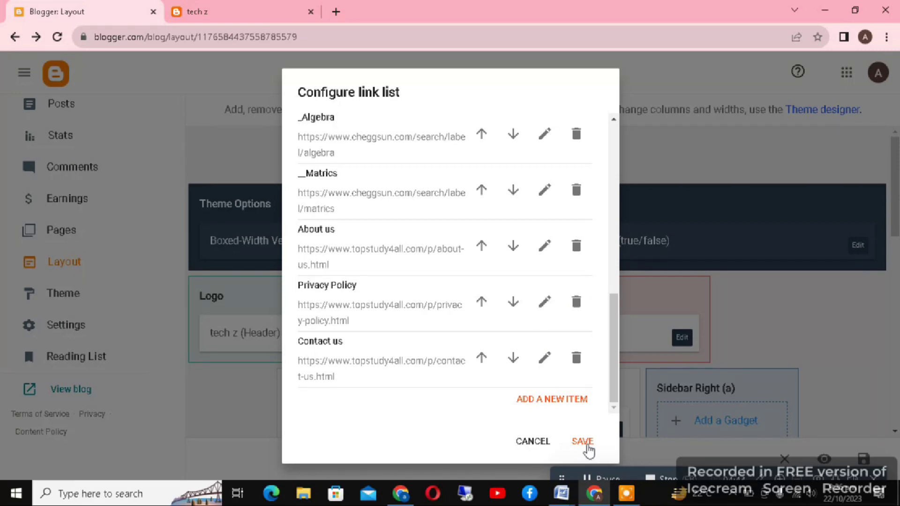
pyautogui.click(583, 442)
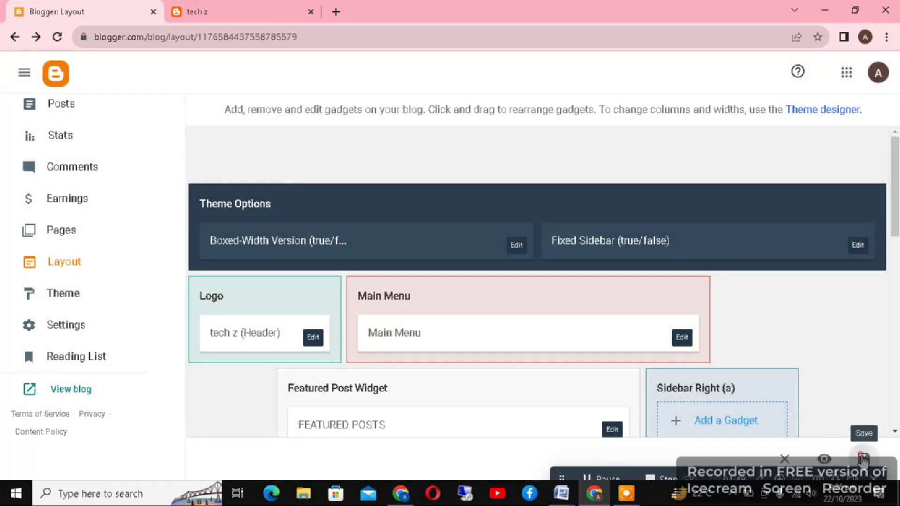
pyautogui.click(863, 459)
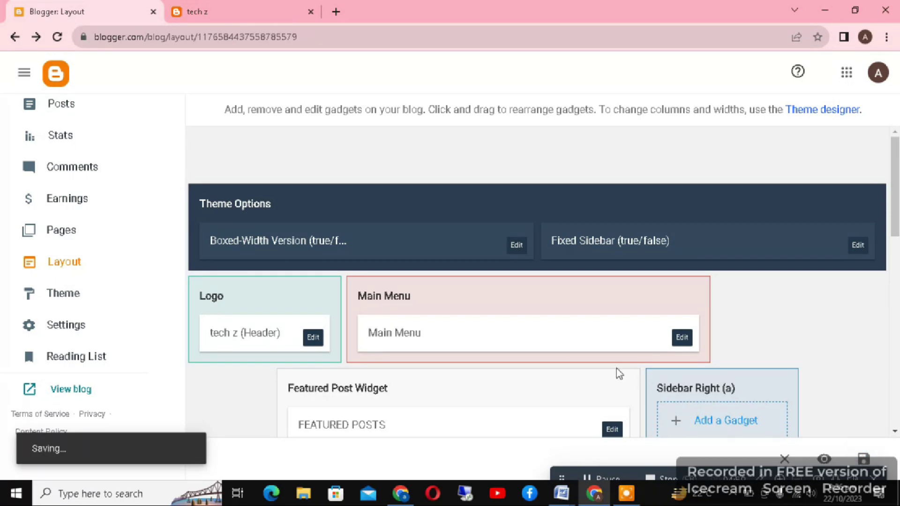
# Reload the published tech z blog, and return to the Blogger layout to save it again
pyautogui.click(221, 1)
pyautogui.click(58, 37)
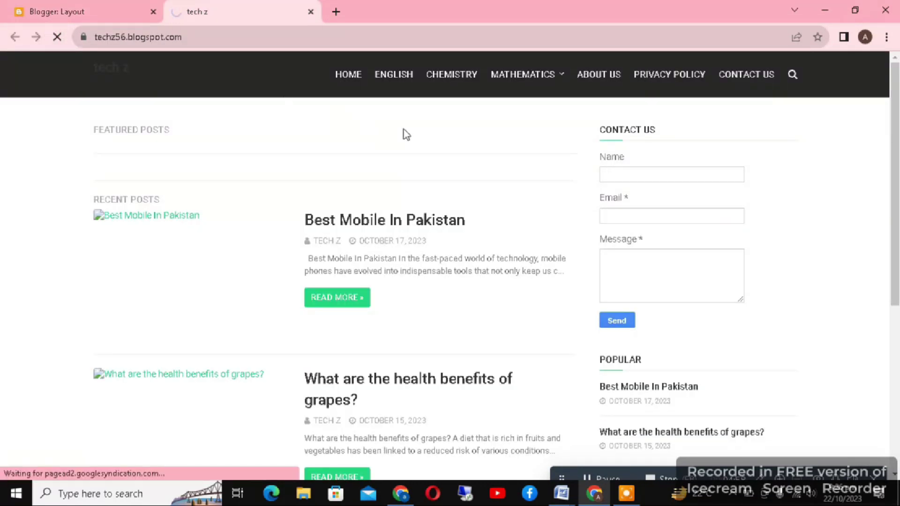
pyautogui.hotkey('ctrl', 'Tab')
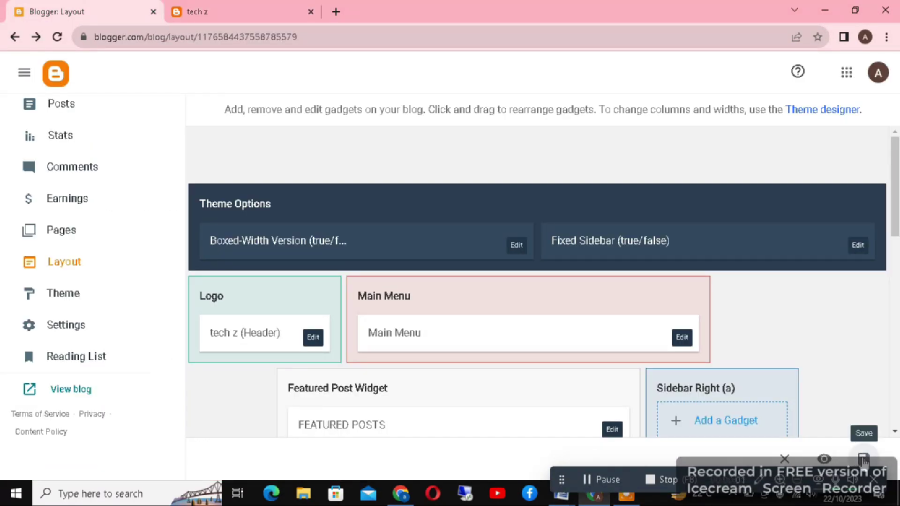
pyautogui.click(863, 430)
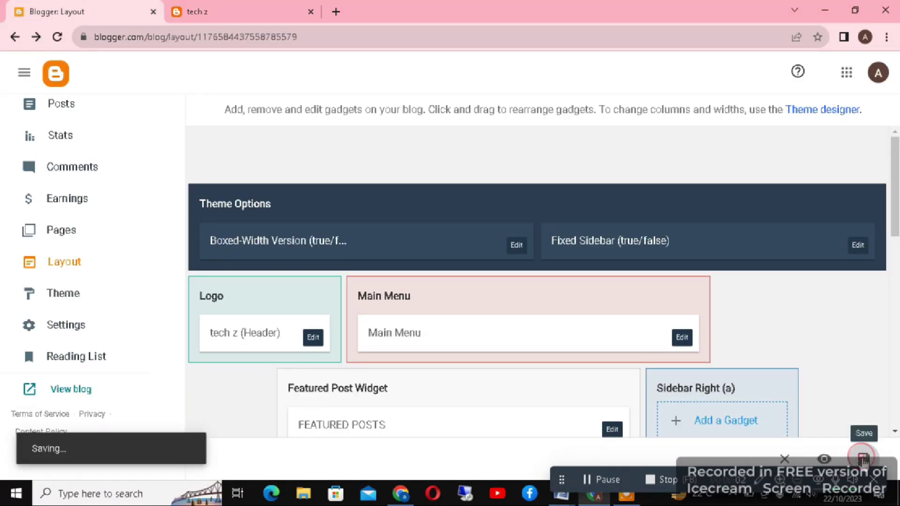
# Reload the published blog again and check the Matrics entry in the Mathematics drop-down menu
pyautogui.click(218, 13)
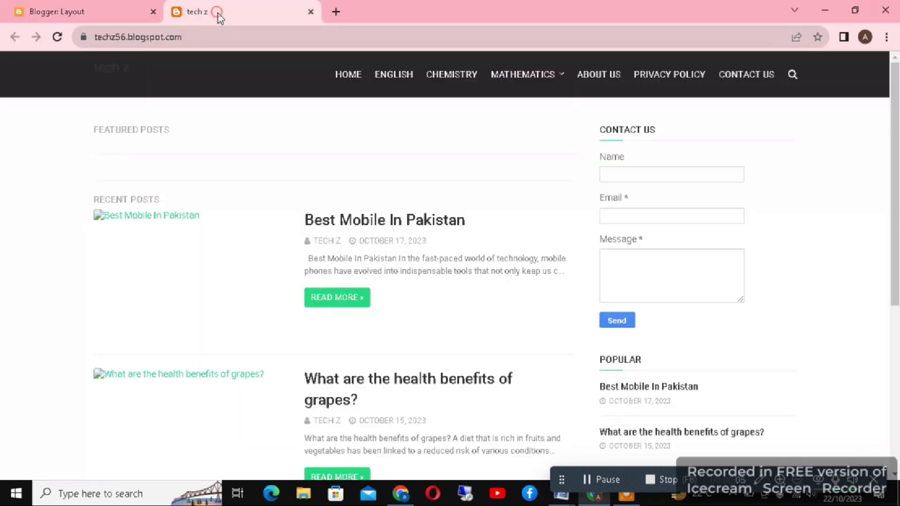
pyautogui.click(57, 37)
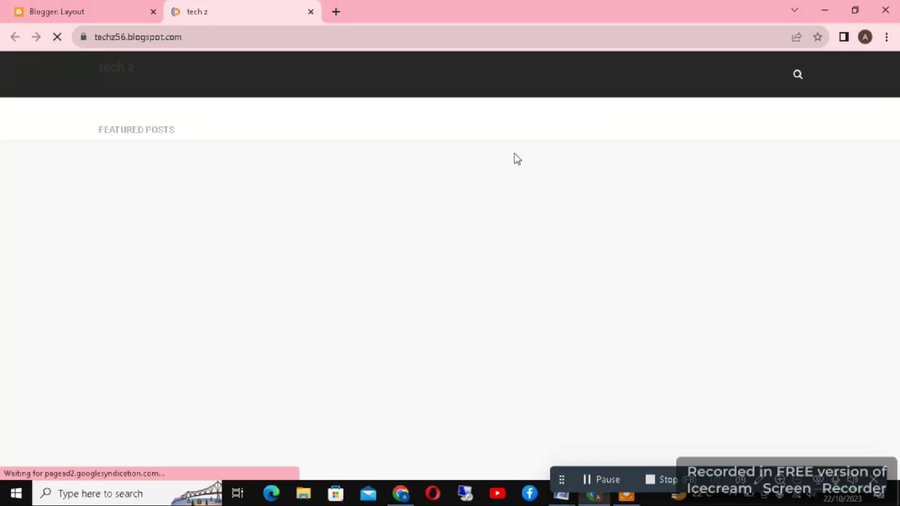
pyautogui.moveTo(539, 91)
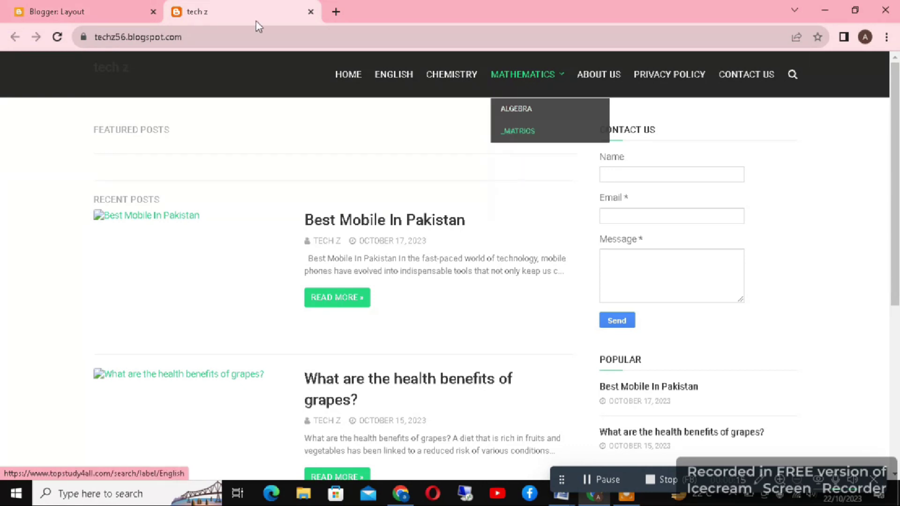
# Return to the Blogger layout, reopen the __Matrics item in the Main Menu link list and re-enter its two leading underscores
pyautogui.click(75, 10)
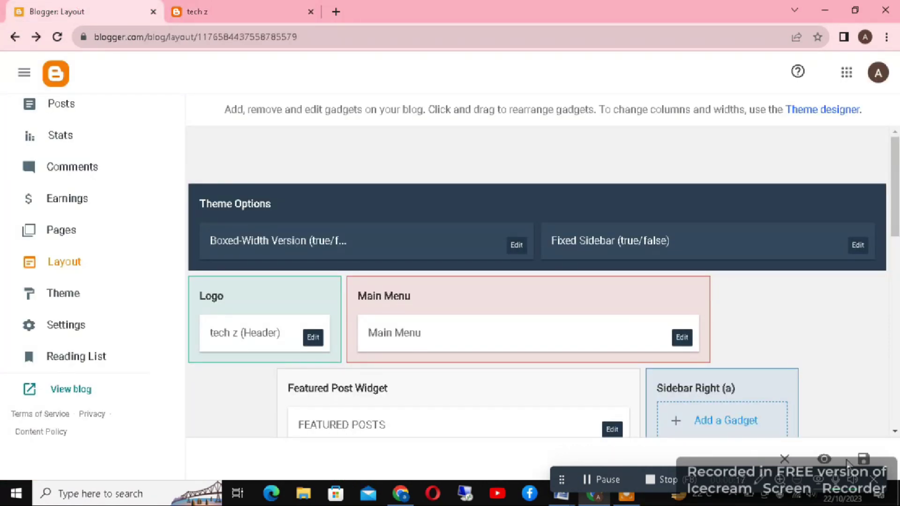
pyautogui.click(682, 337)
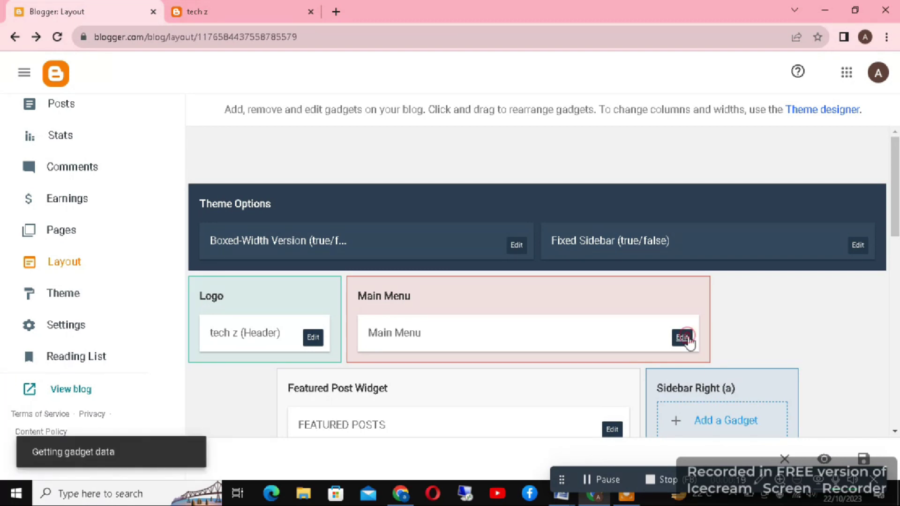
pyautogui.scroll(-5, 487, 298)
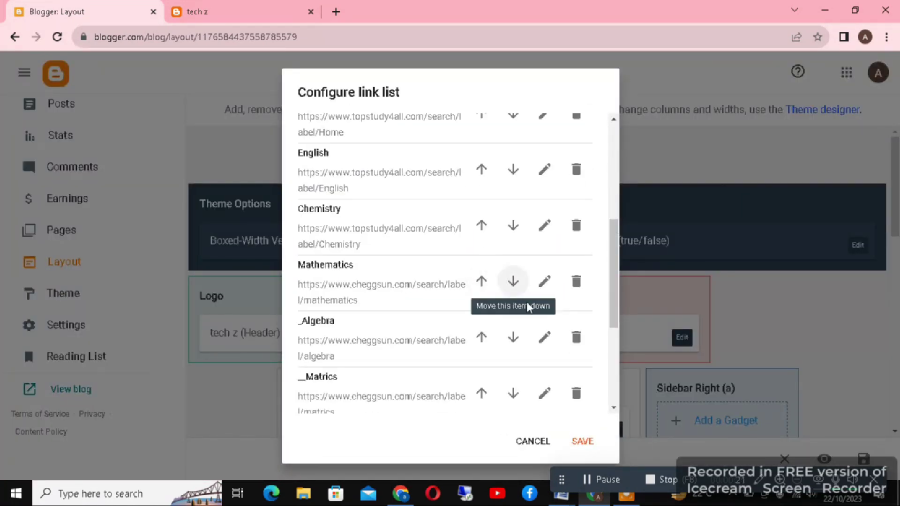
pyautogui.scroll(-1, 414, 370)
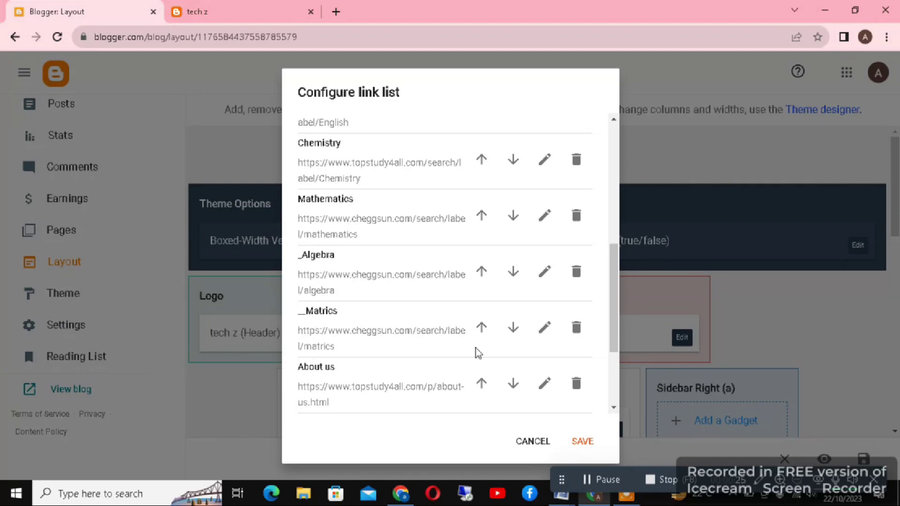
pyautogui.click(536, 330)
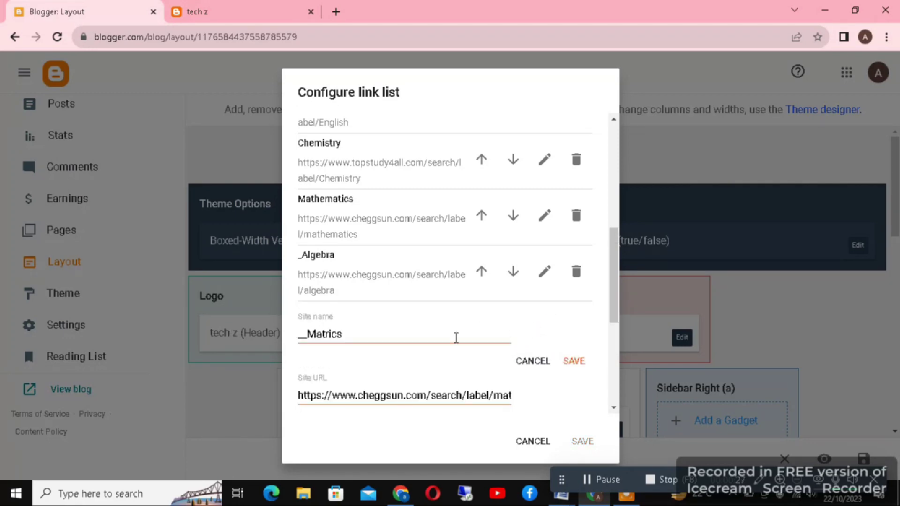
pyautogui.click(309, 339)
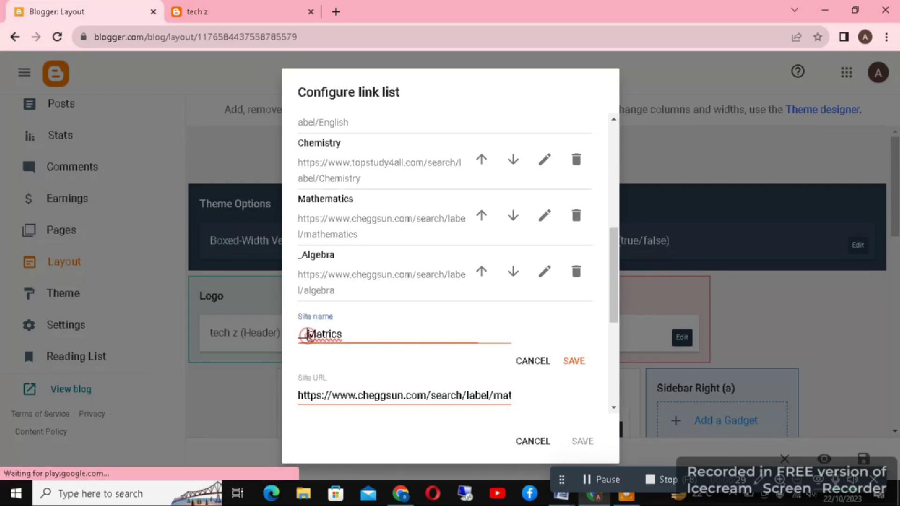
pyautogui.press('BackSpace')
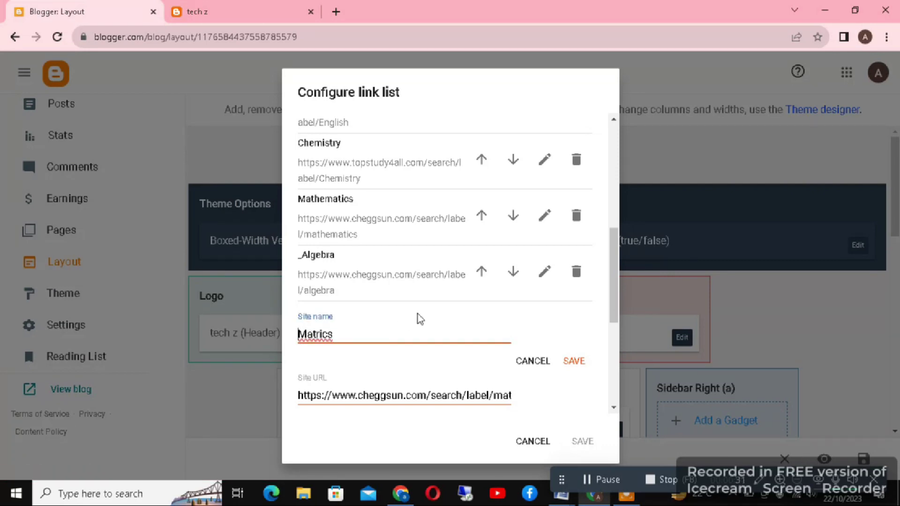
pyautogui.write('_')
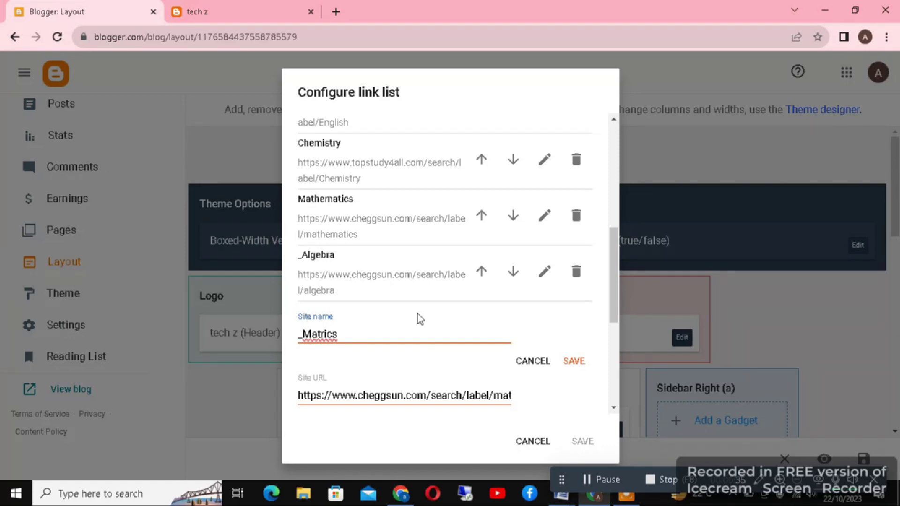
pyautogui.write('_')
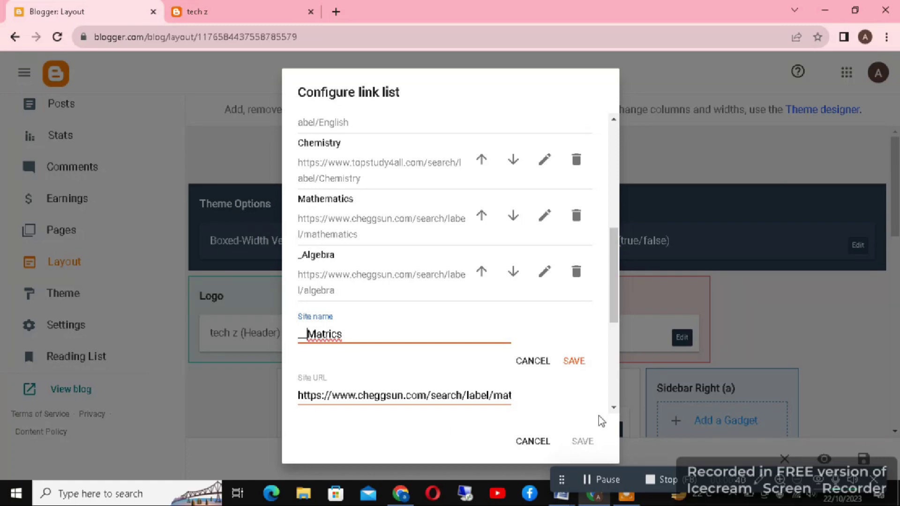
# Rename the __Matrics item to _Matrics with a single leading underscore, and save the item and the Main Menu link list
pyautogui.click(574, 361)
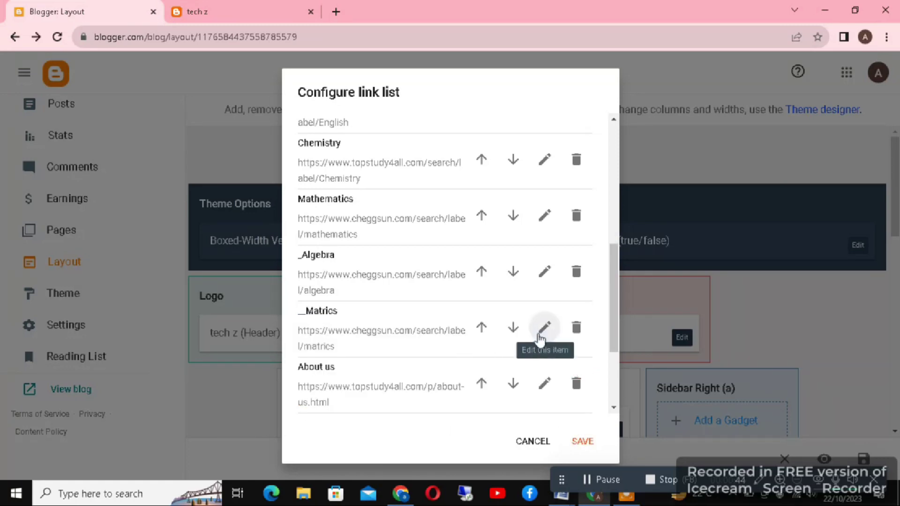
pyautogui.click(541, 331)
pyautogui.click(307, 336)
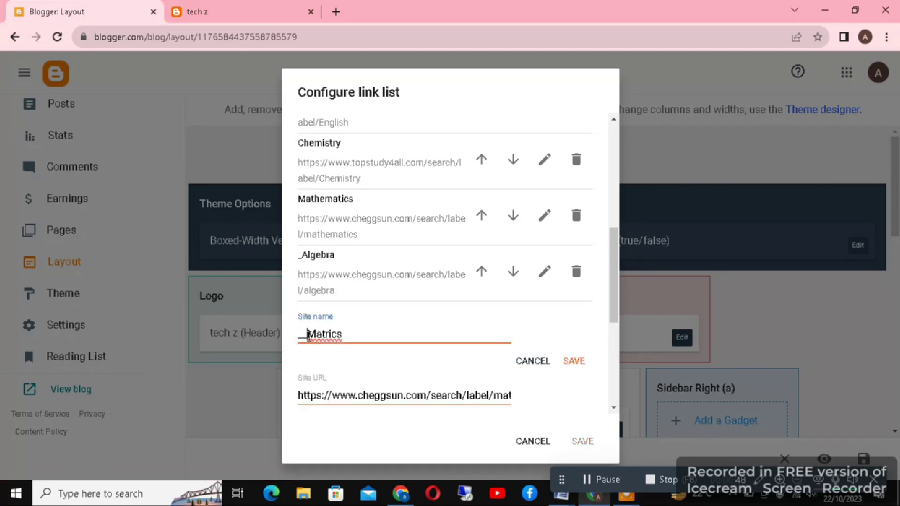
pyautogui.press('BackSpace')
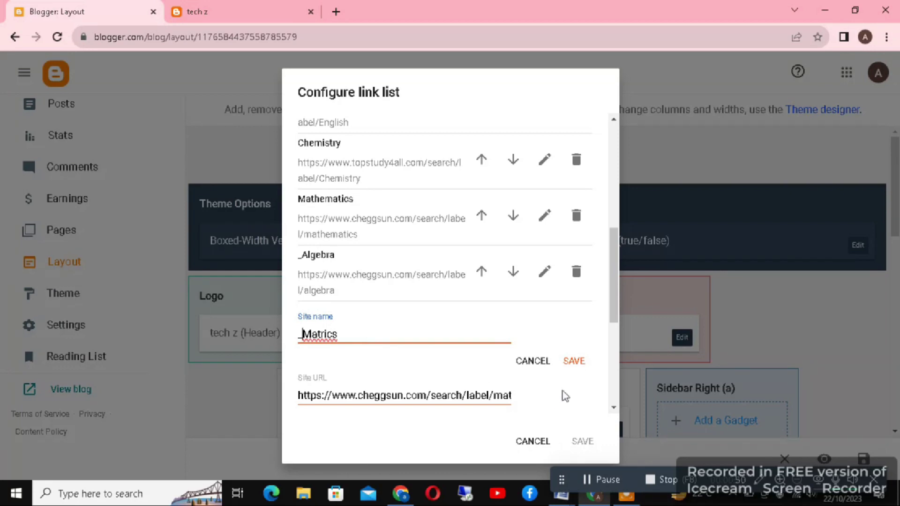
pyautogui.click(573, 362)
pyautogui.scroll(-1, 607, 371)
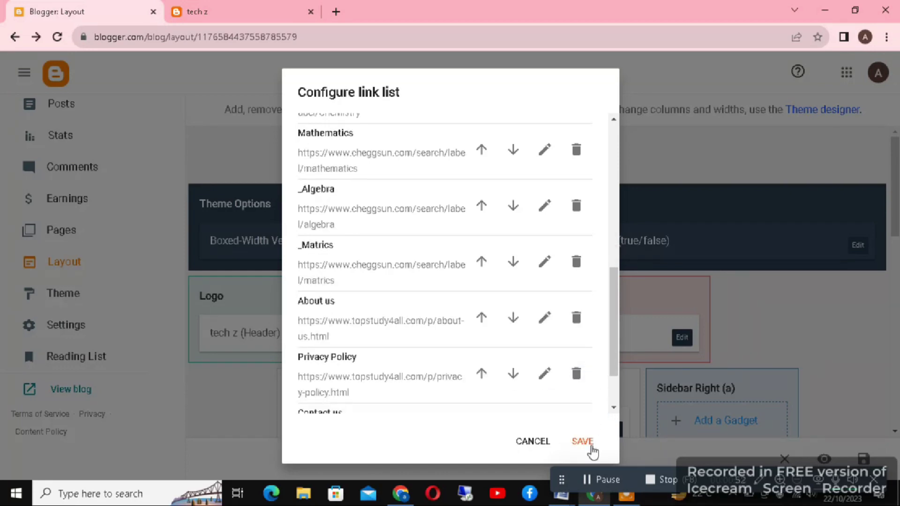
pyautogui.click(583, 442)
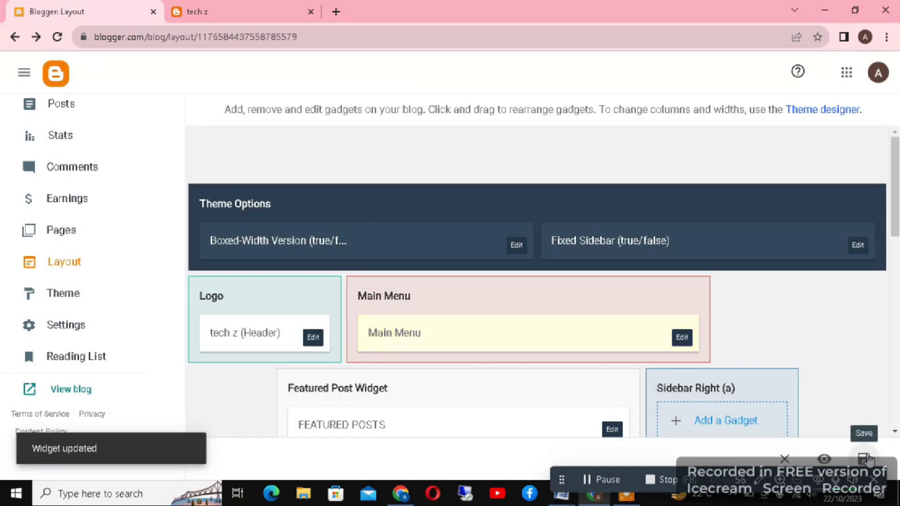
# Reload the published tech z blog and check the Algebra and Matrics entries in the Mathematics drop-down
pyautogui.click(247, 7)
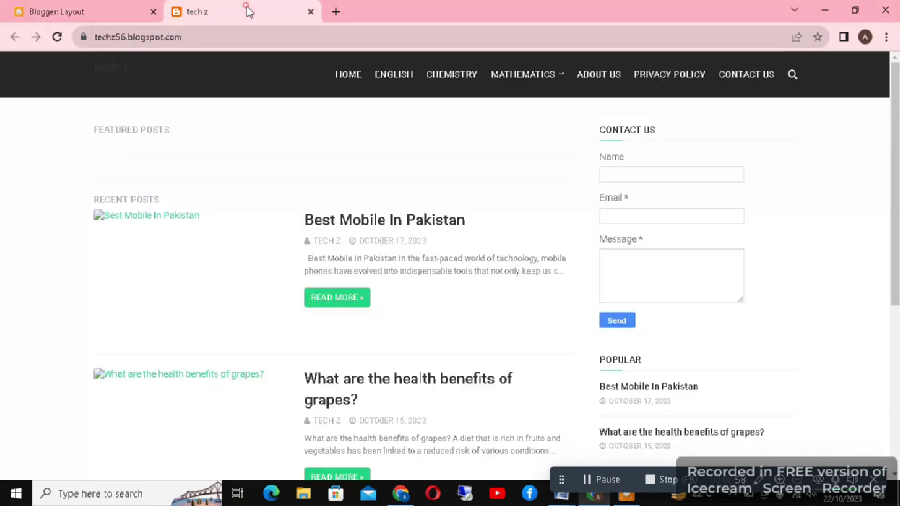
pyautogui.click(56, 38)
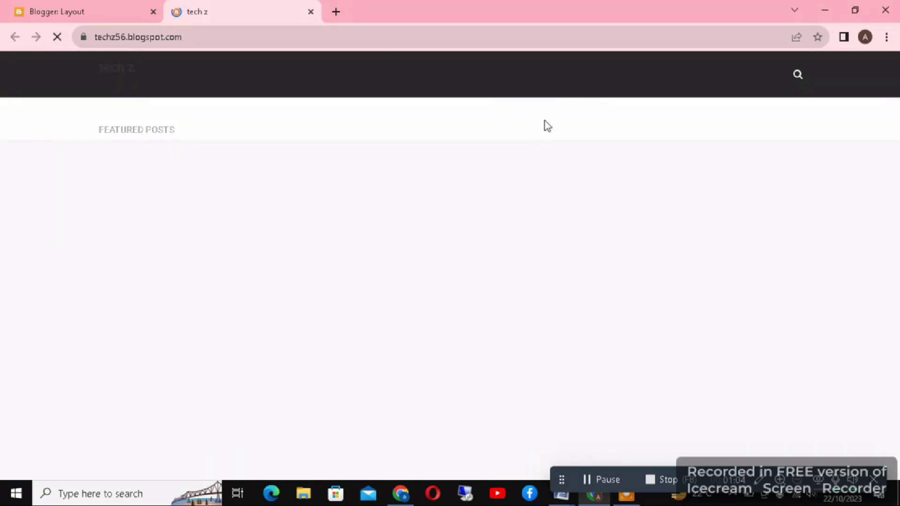
pyautogui.moveTo(534, 81)
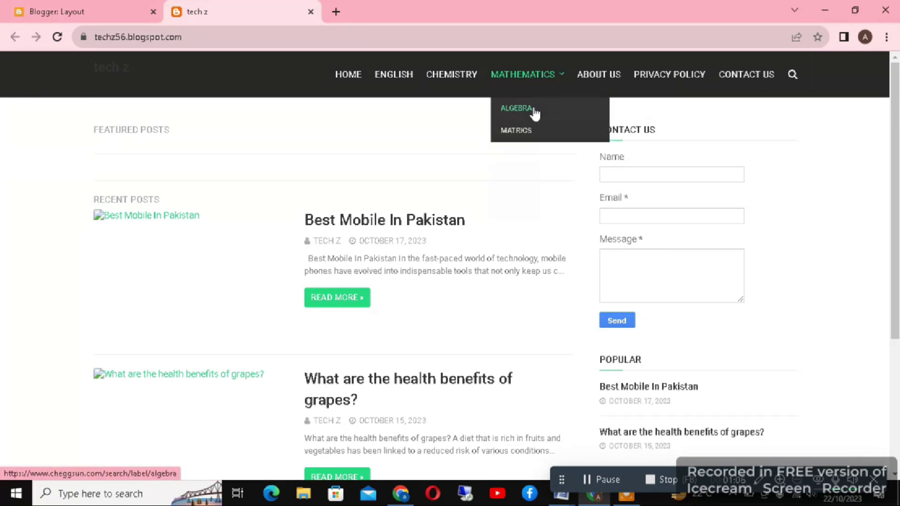
# Back in the Blogger layout, rename the _Matrics item in the Main Menu link list to __Matrics and save the item and the list
pyautogui.click(85, 11)
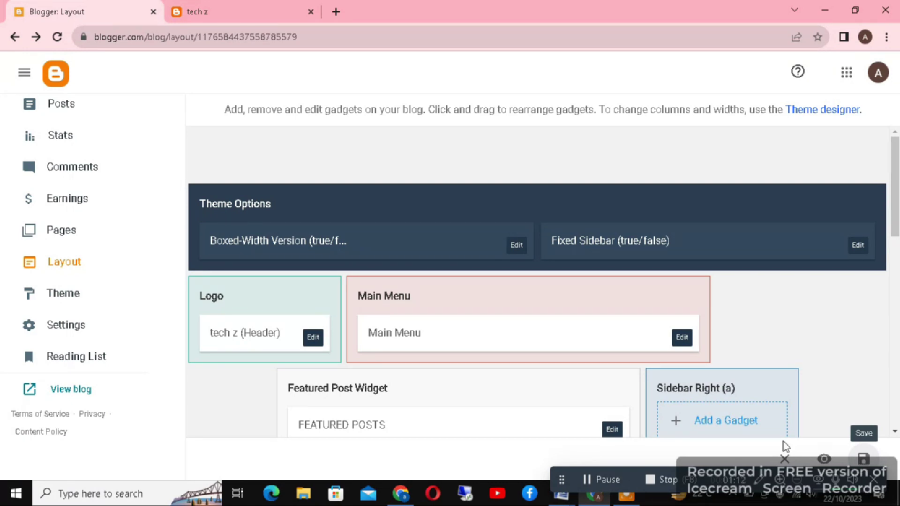
pyautogui.click(682, 338)
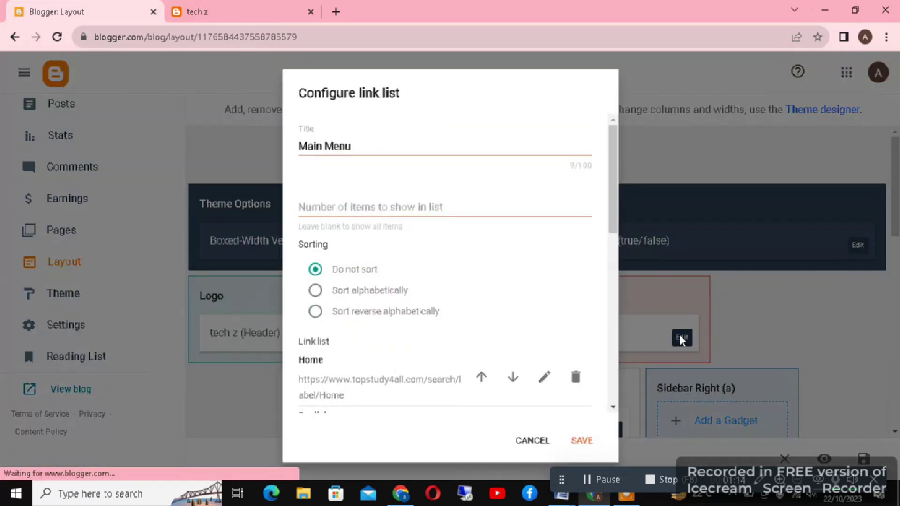
pyautogui.scroll(-5, 452, 296)
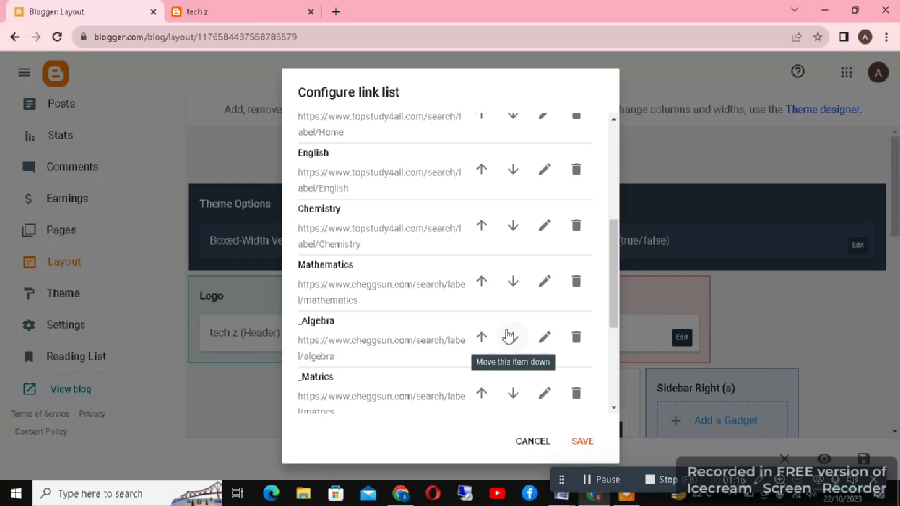
pyautogui.scroll(-2, 508, 338)
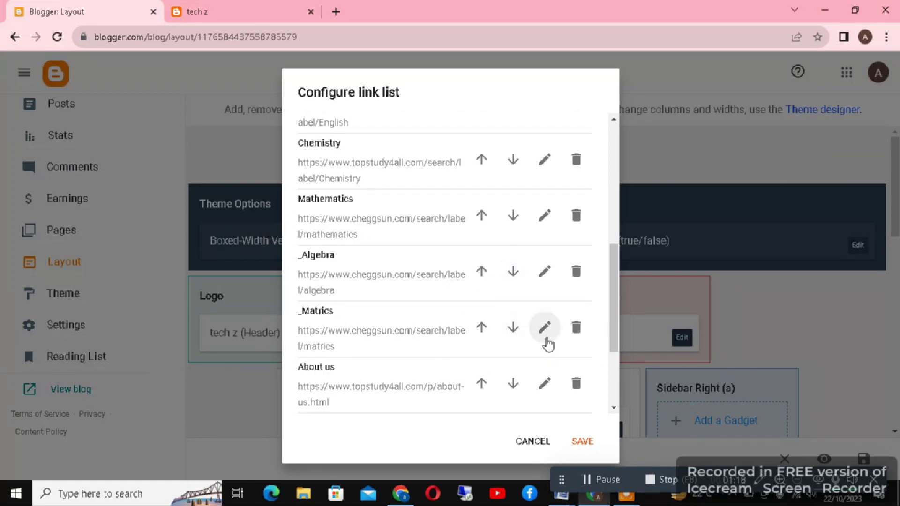
pyautogui.click(545, 328)
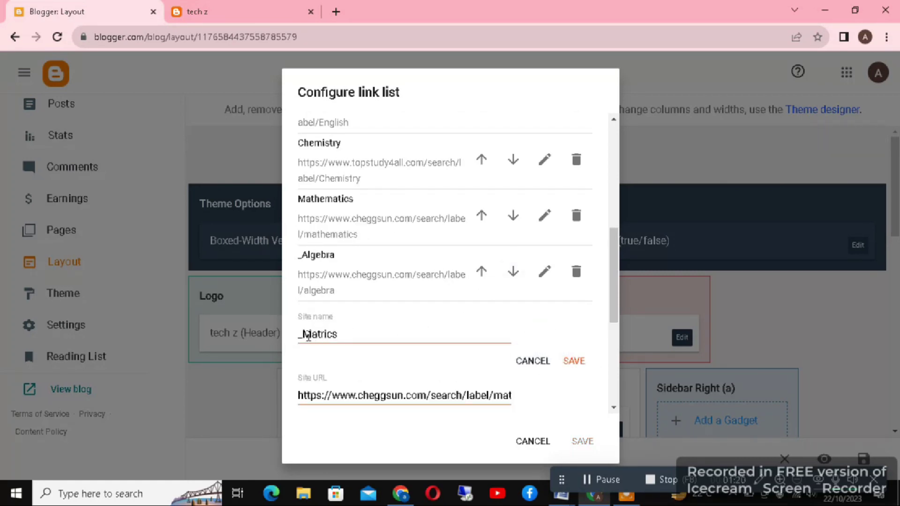
pyautogui.click(305, 337)
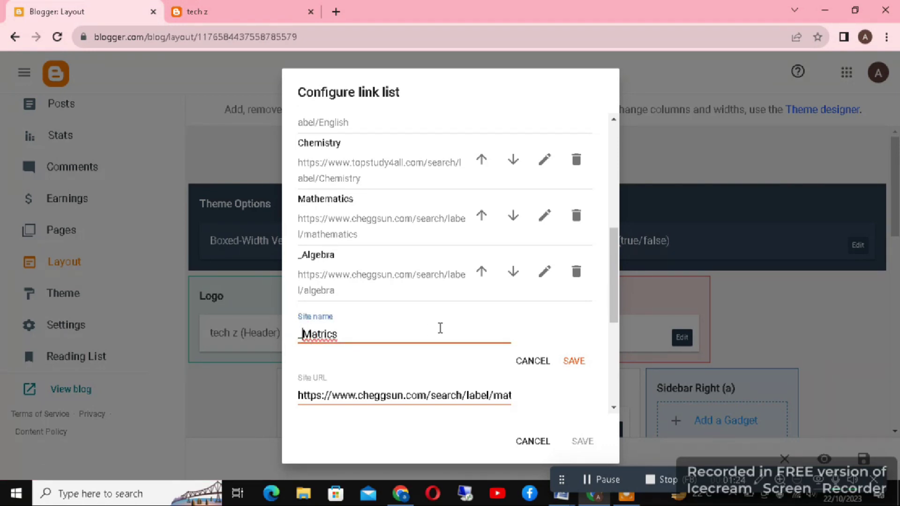
pyautogui.write('_')
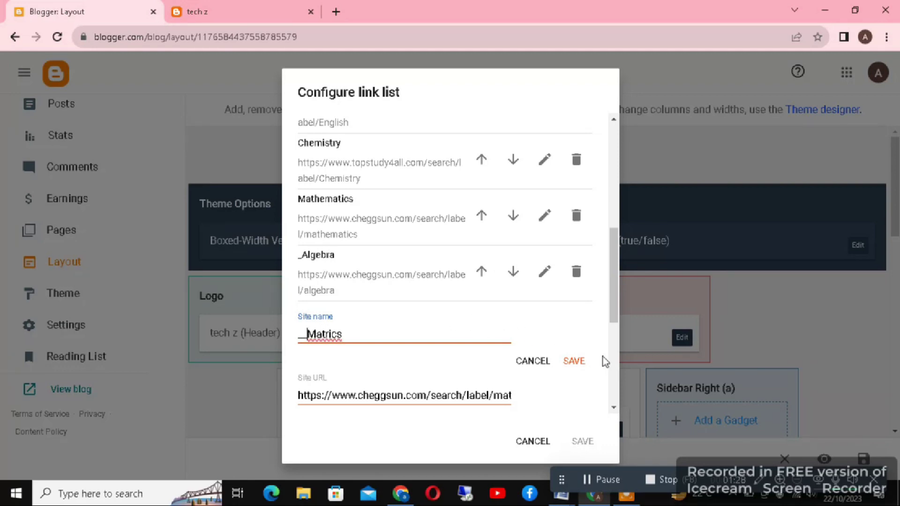
pyautogui.click(584, 365)
pyautogui.scroll(-3, 597, 397)
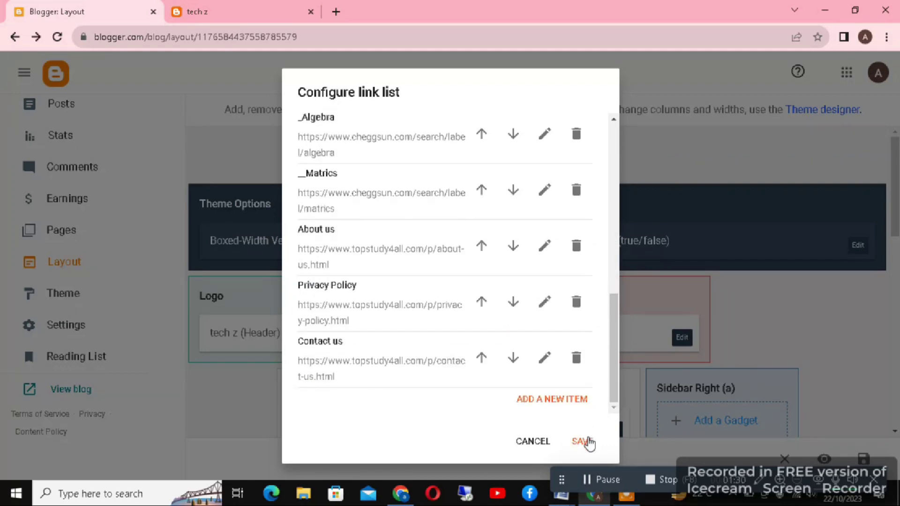
pyautogui.click(583, 442)
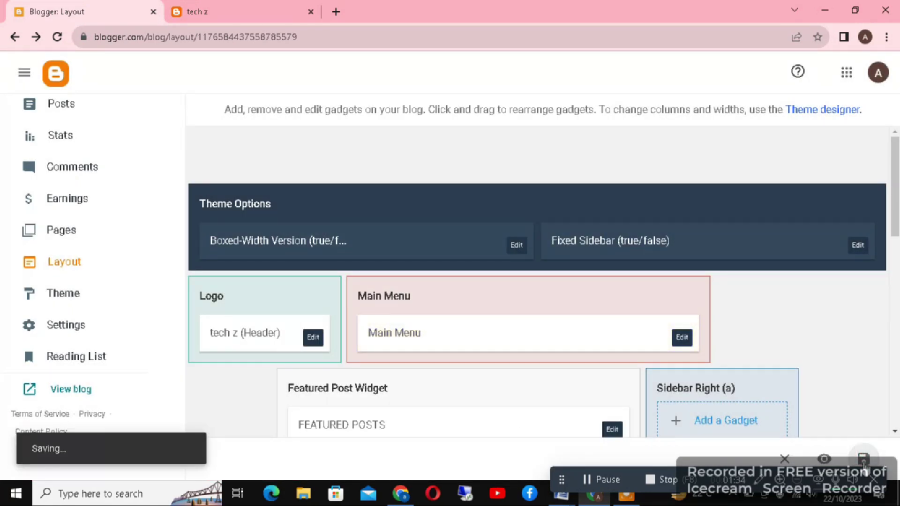
# Return to the published tech z blog, reload it and check how Matrics is nested in the Mathematics menu
pyautogui.click(235, 1)
pyautogui.click(57, 37)
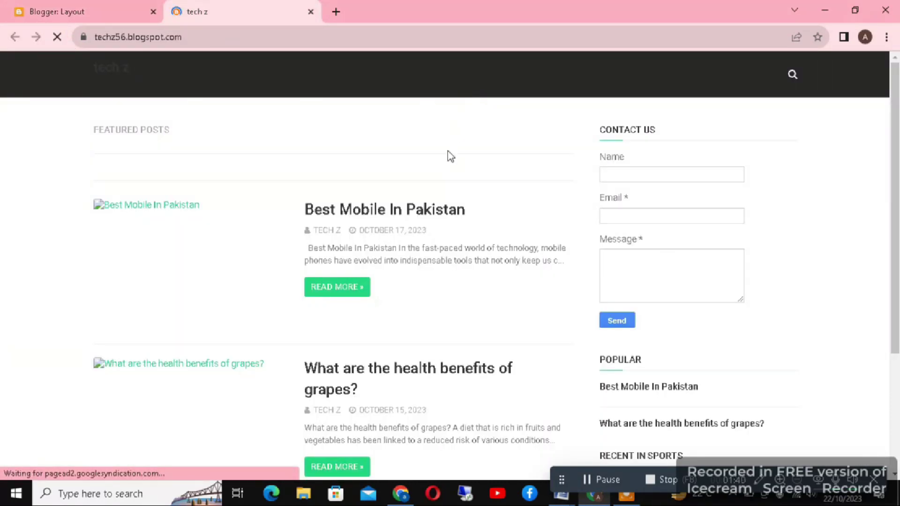
pyautogui.moveTo(553, 78)
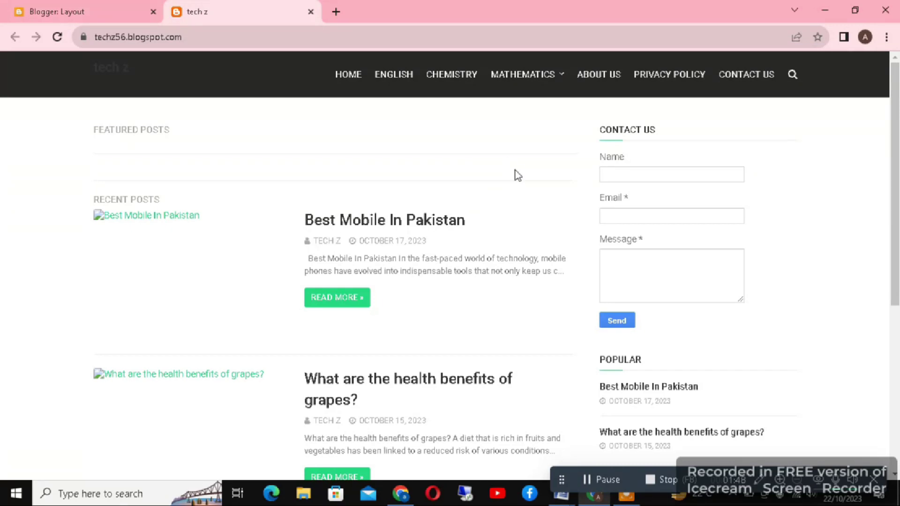
# Switch back to Blogger and open the list of the blog's posts
pyautogui.click(135, 6)
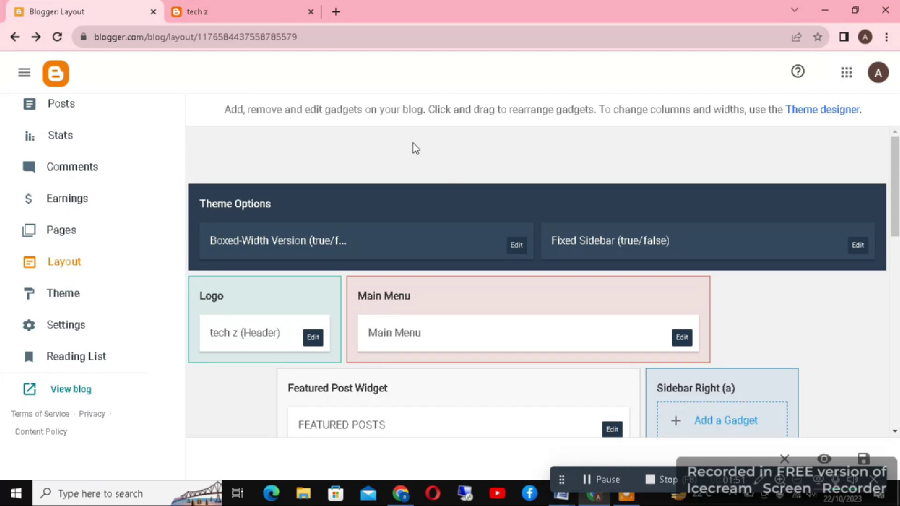
pyautogui.click(96, 109)
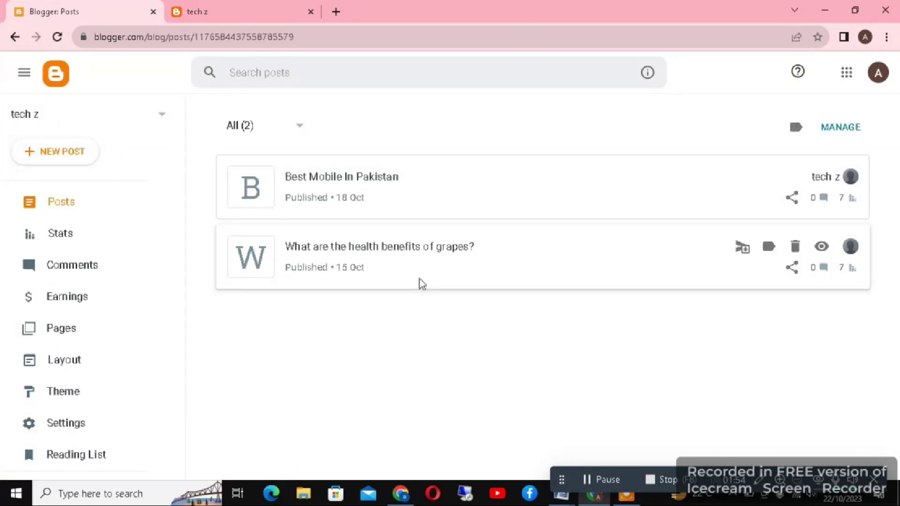